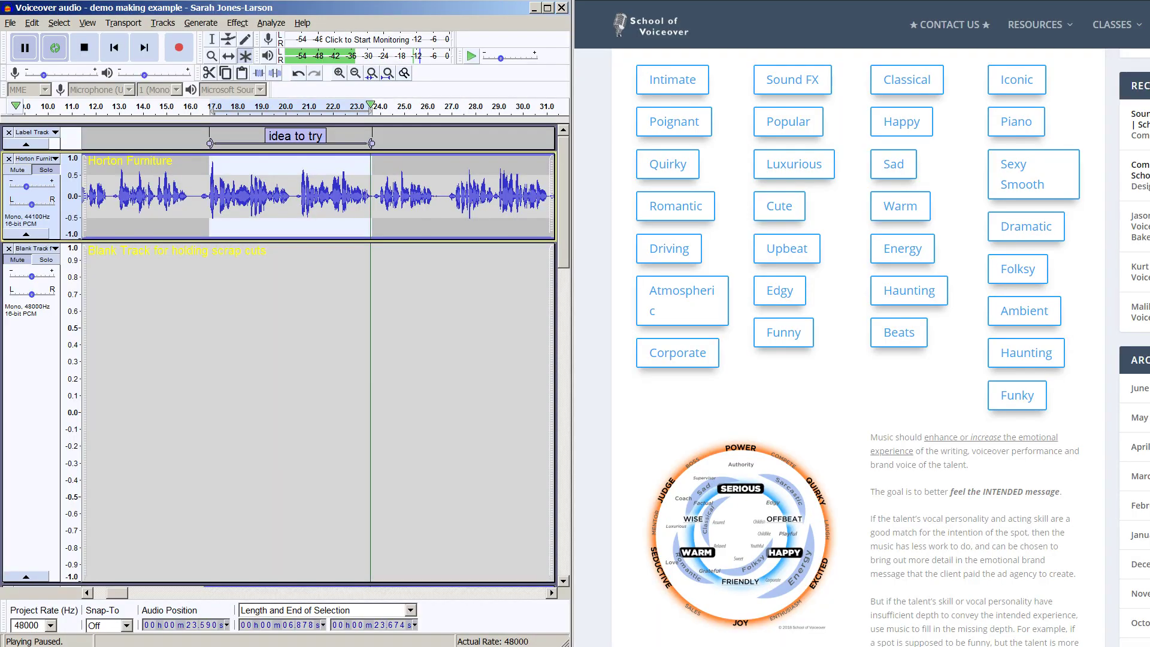
Step: Listen to the looped "idea to try" section of the Horton Furniture track with pauses, and stop playback
key("p")
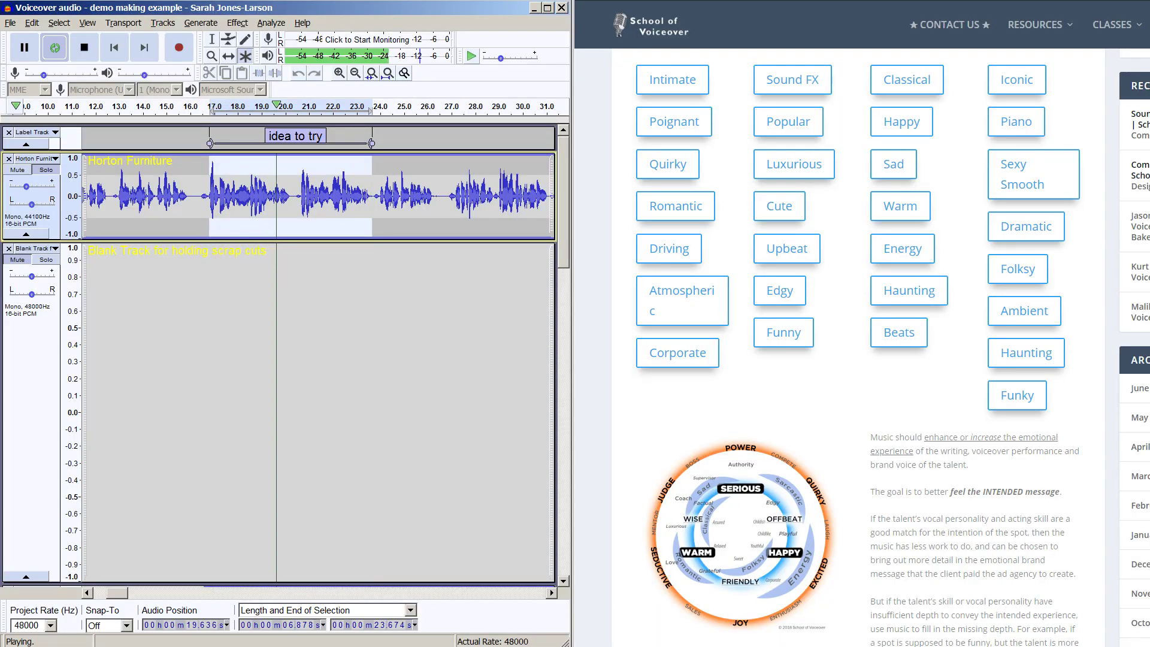
key("p")
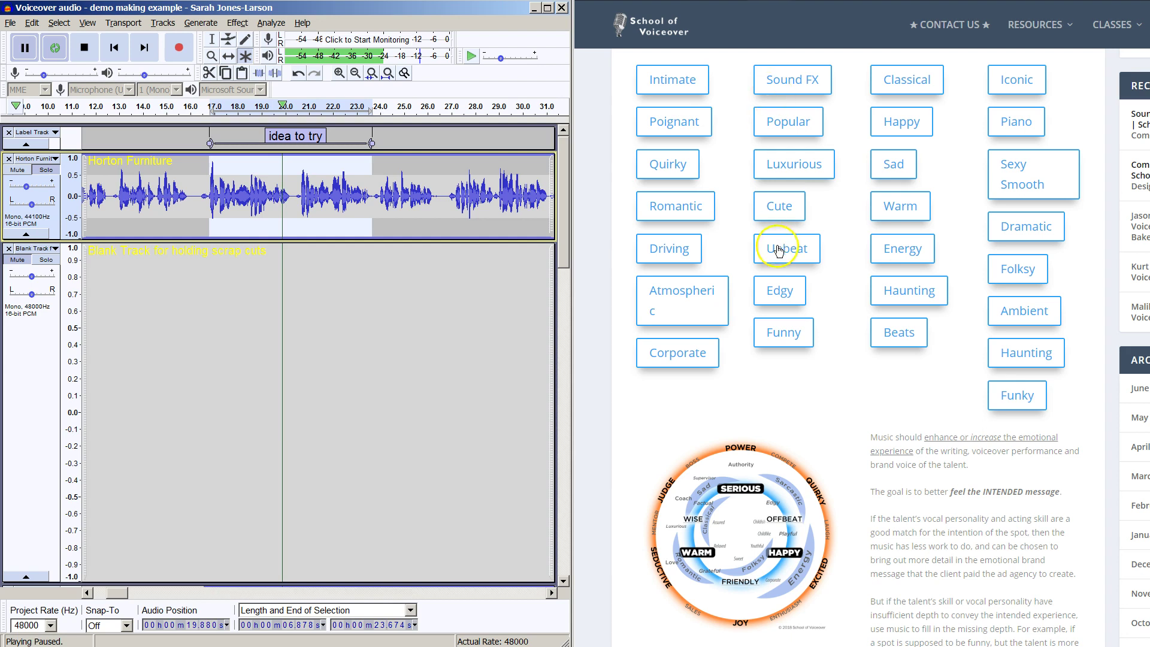
key("space")
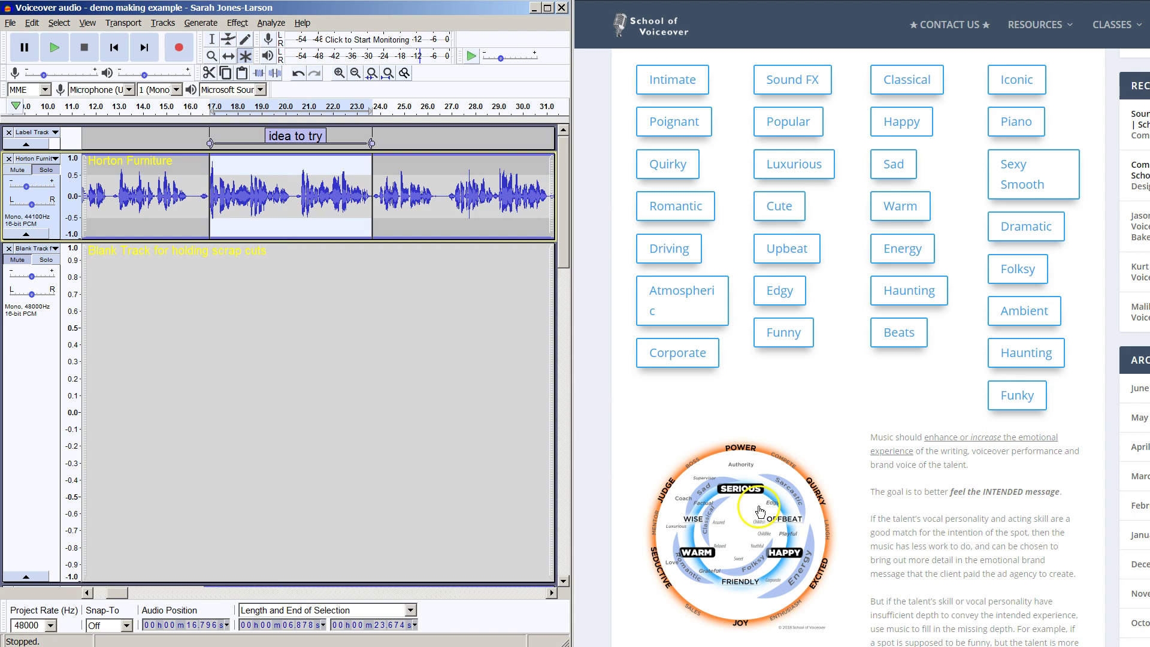
Step: Consult the enlarged music mood wheel, and open the Luxurious music category
left_click(760, 511)
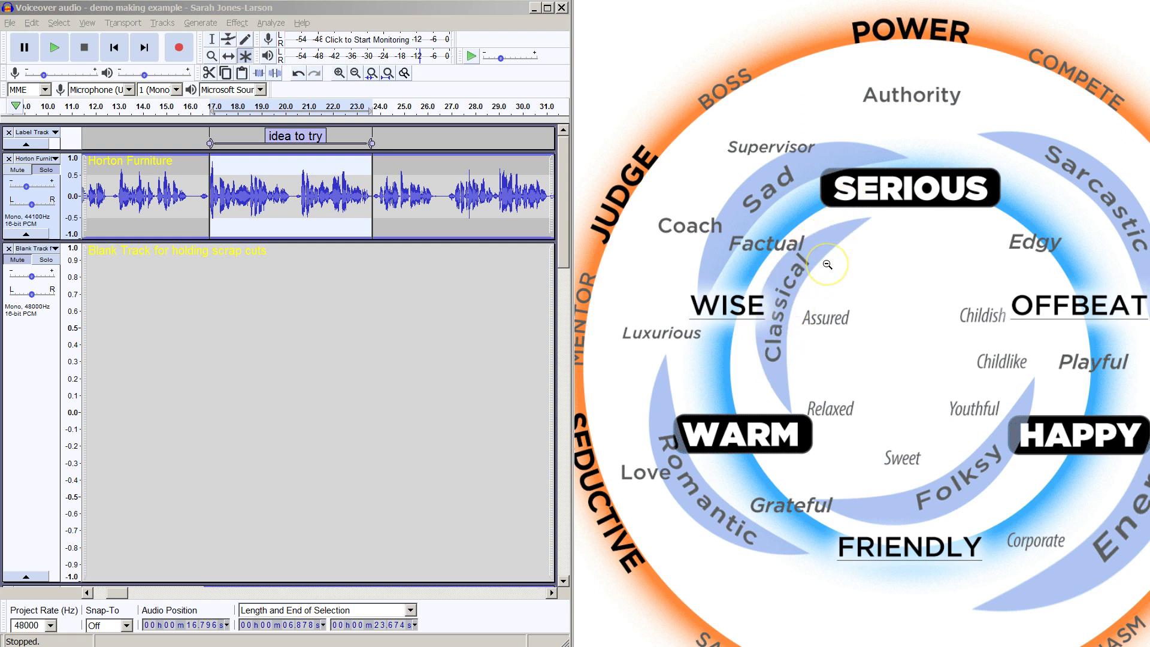
left_click(806, 191)
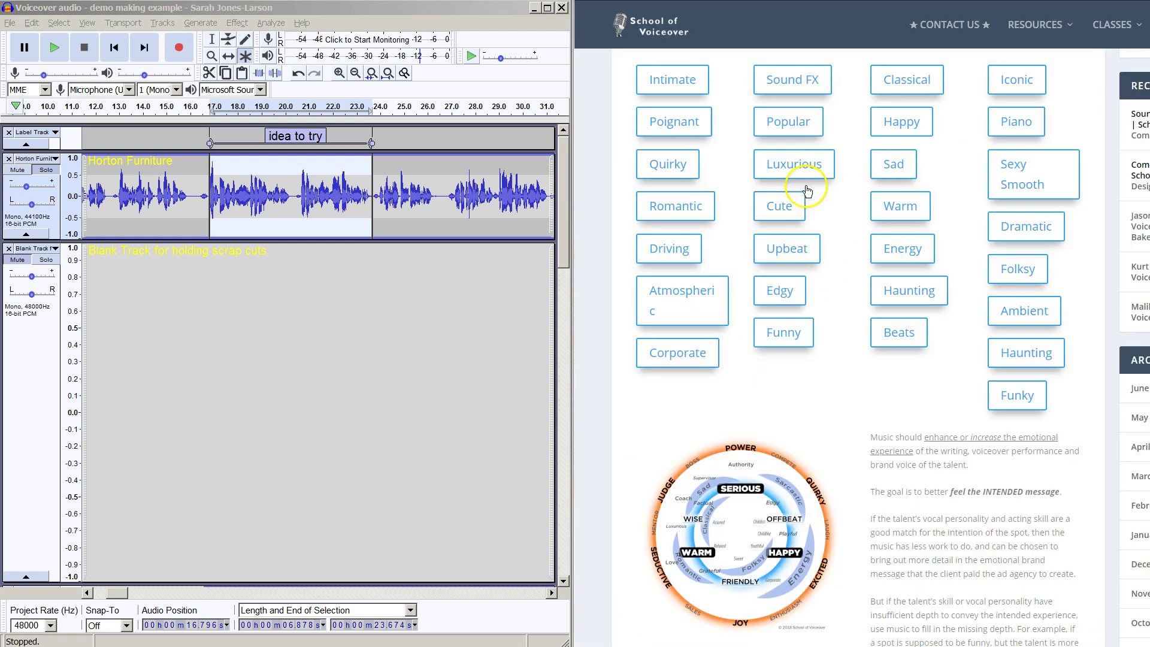
left_click(752, 165)
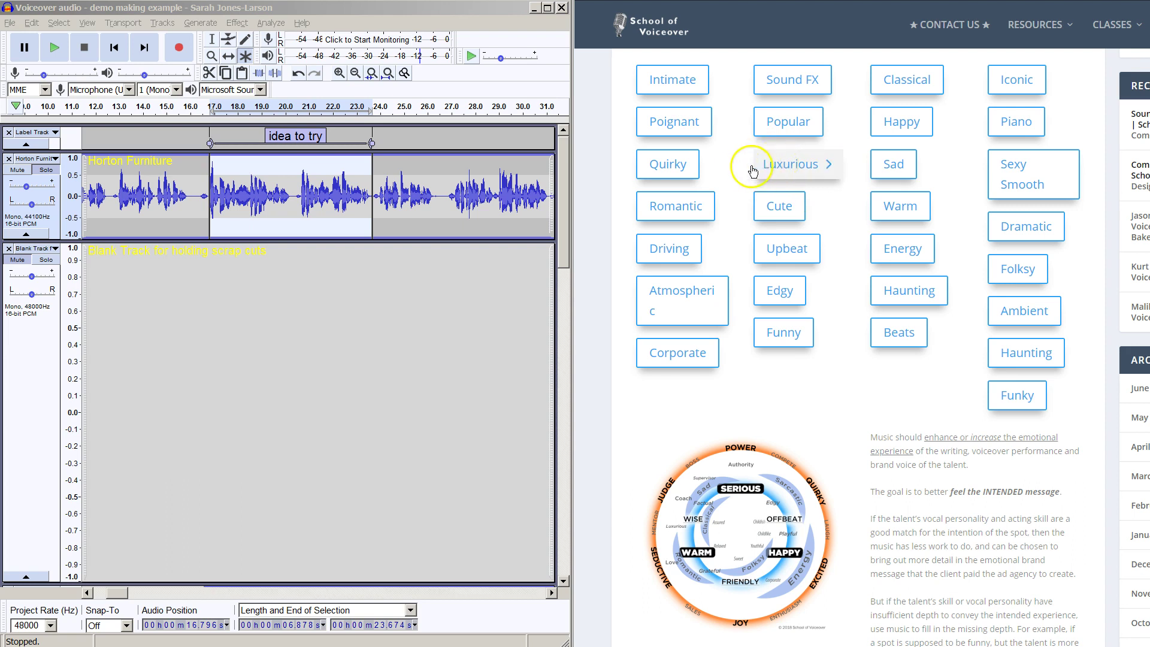
left_click(777, 170)
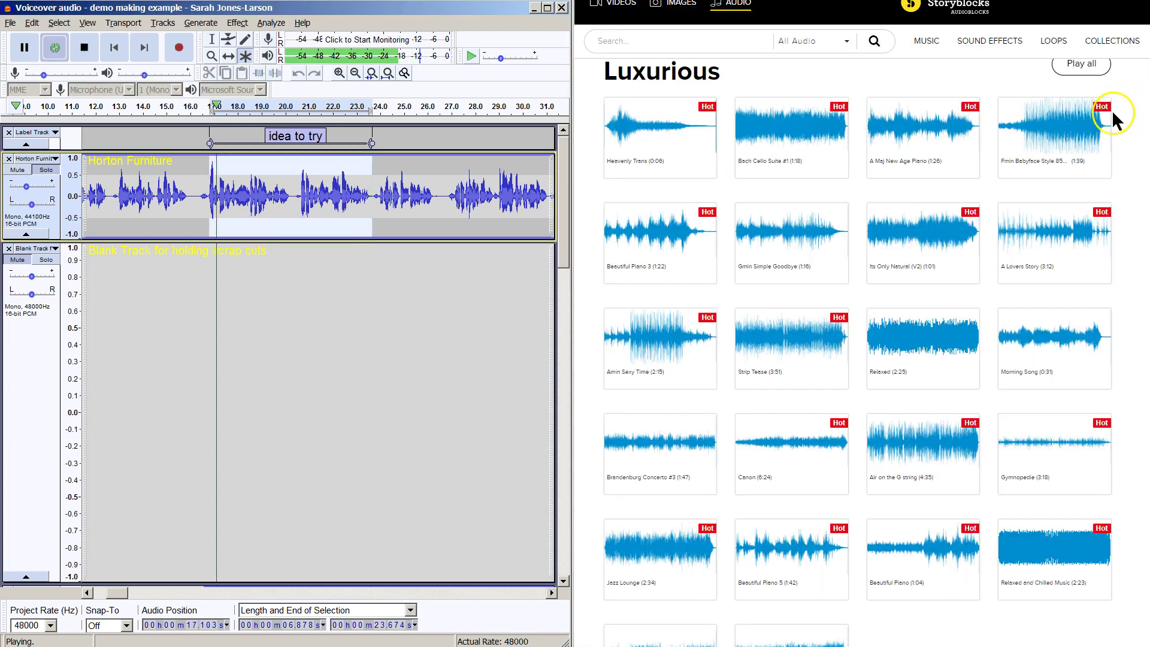
Step: Preview the Babyface Style and Its Only Natural (V2) tracks against the looped voiceover
mouse_move(1072, 134)
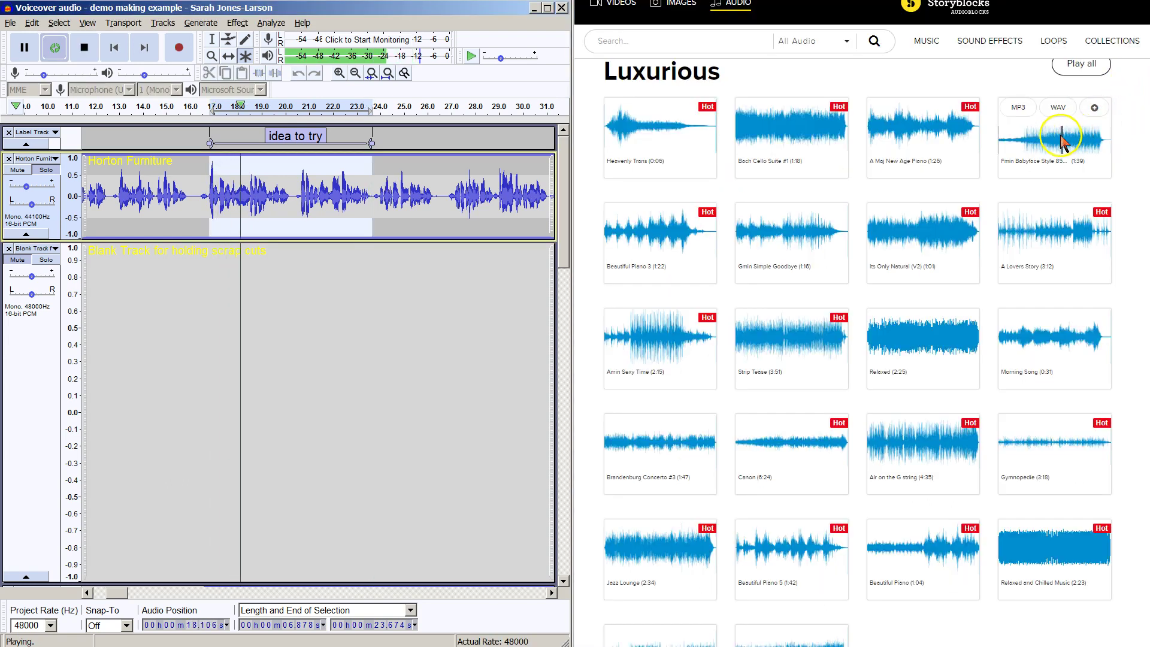
left_click(1034, 142)
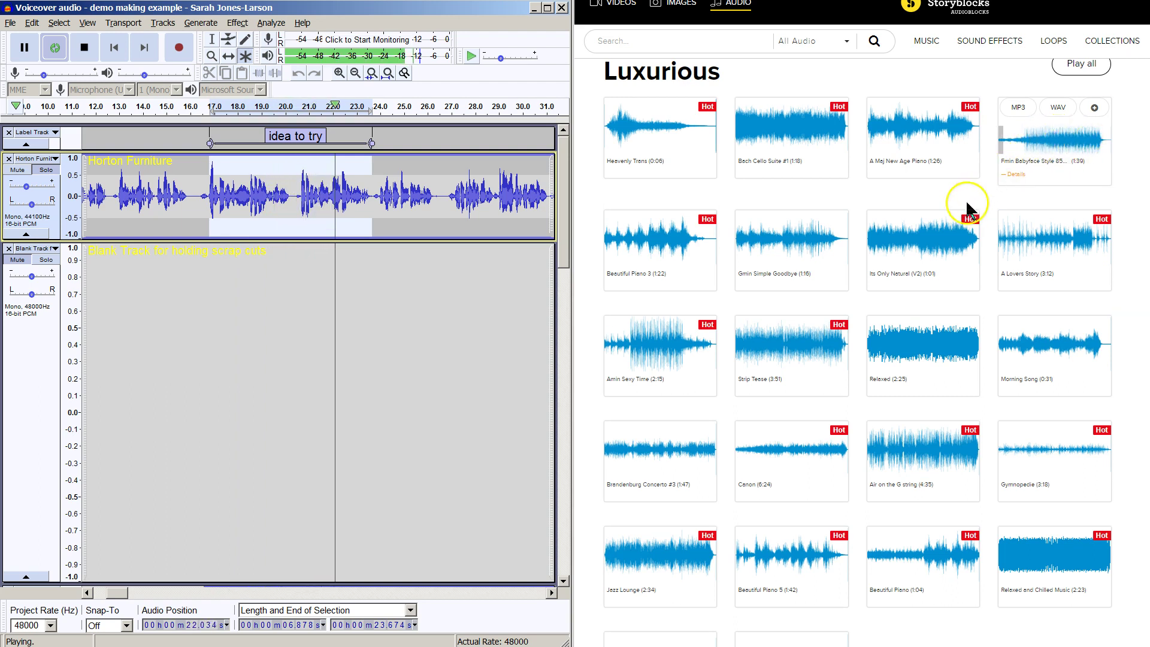
left_click(908, 242)
left_click(945, 245)
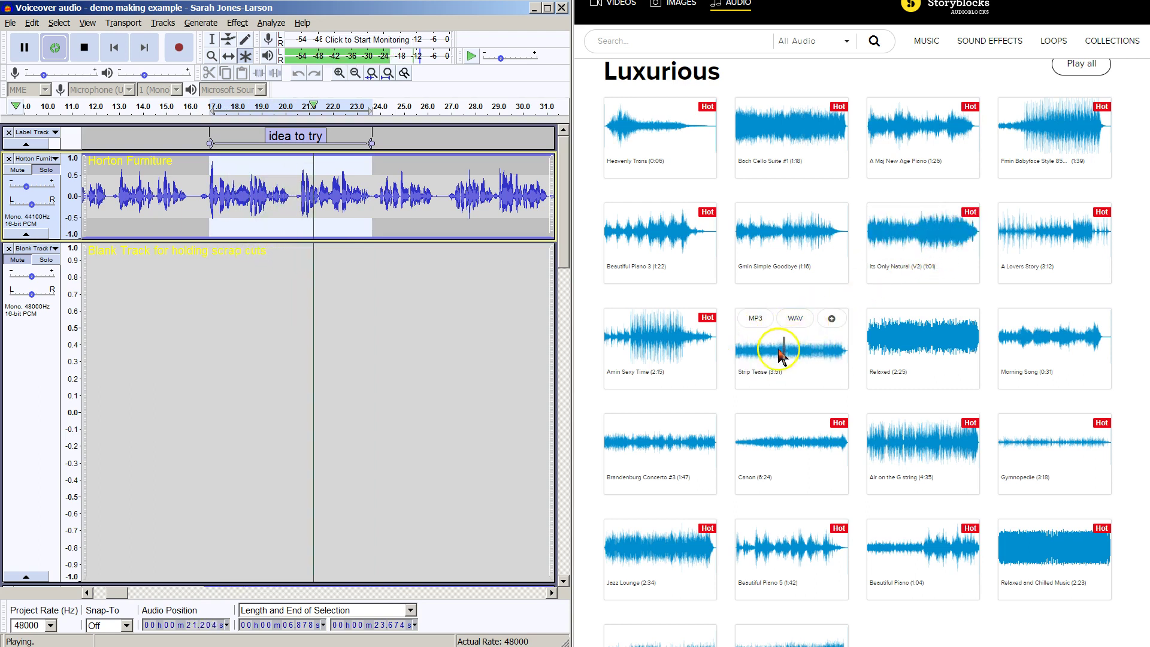
Step: Download Strip Tease as an MP3 while the looped voiceover is paused, and resume playback
key("p")
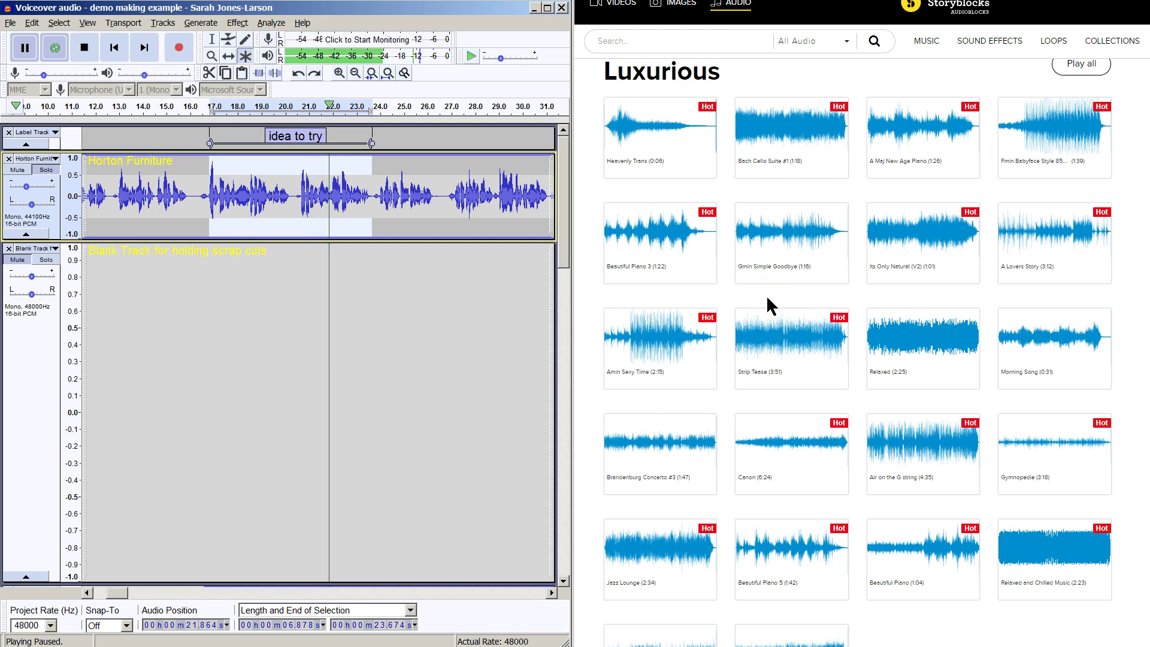
left_click(754, 319)
key("p")
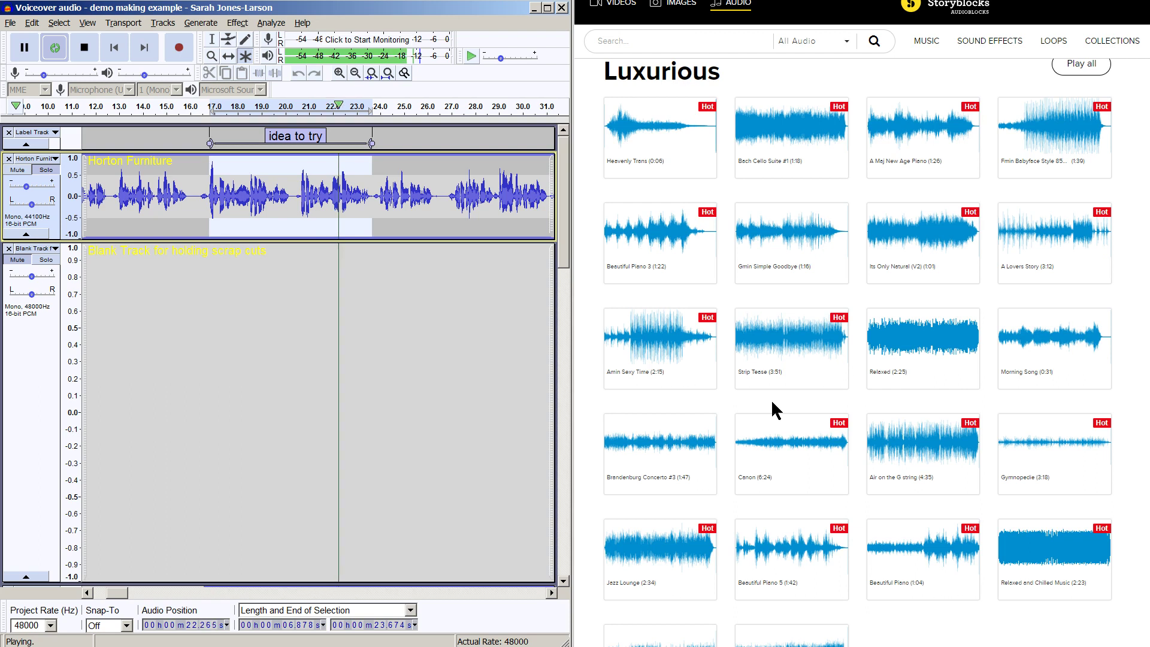
Step: Preview Canon against the voiceover, download it while the loop is paused, and resume playback
left_click(771, 446)
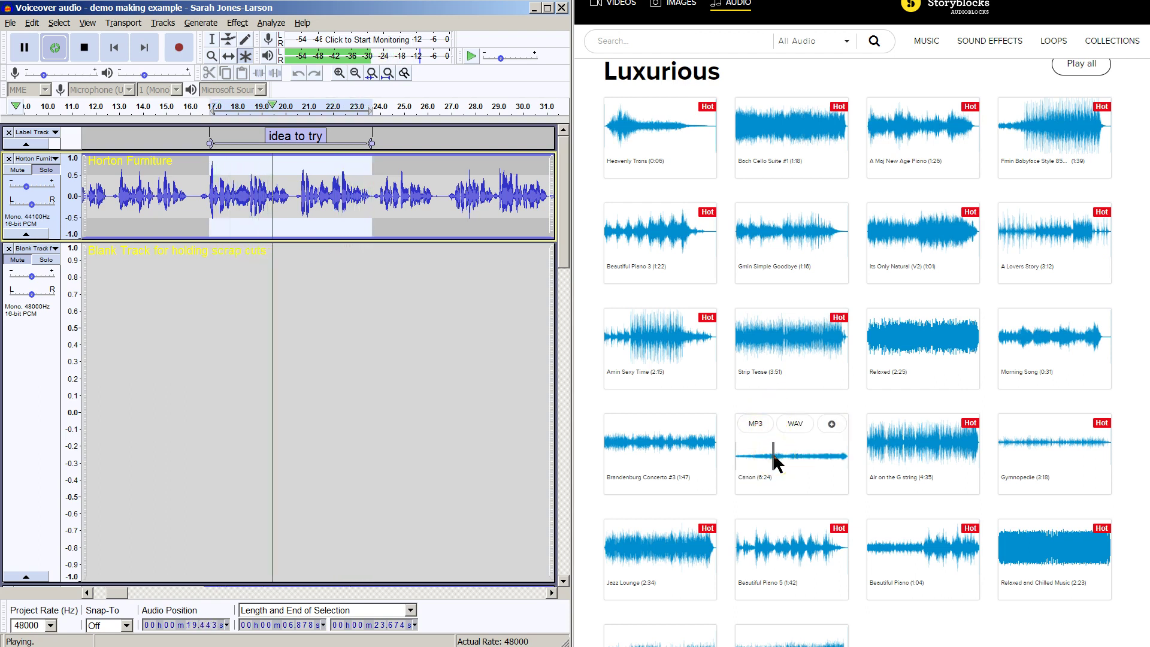
key("p")
left_click(772, 406)
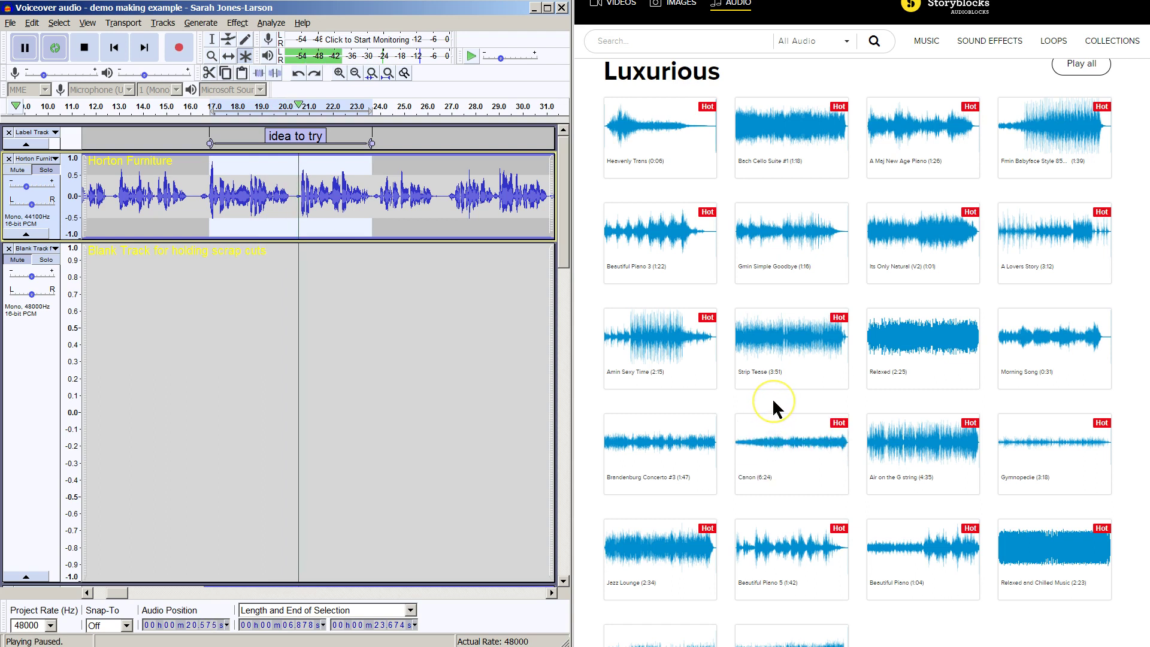
left_click(761, 426)
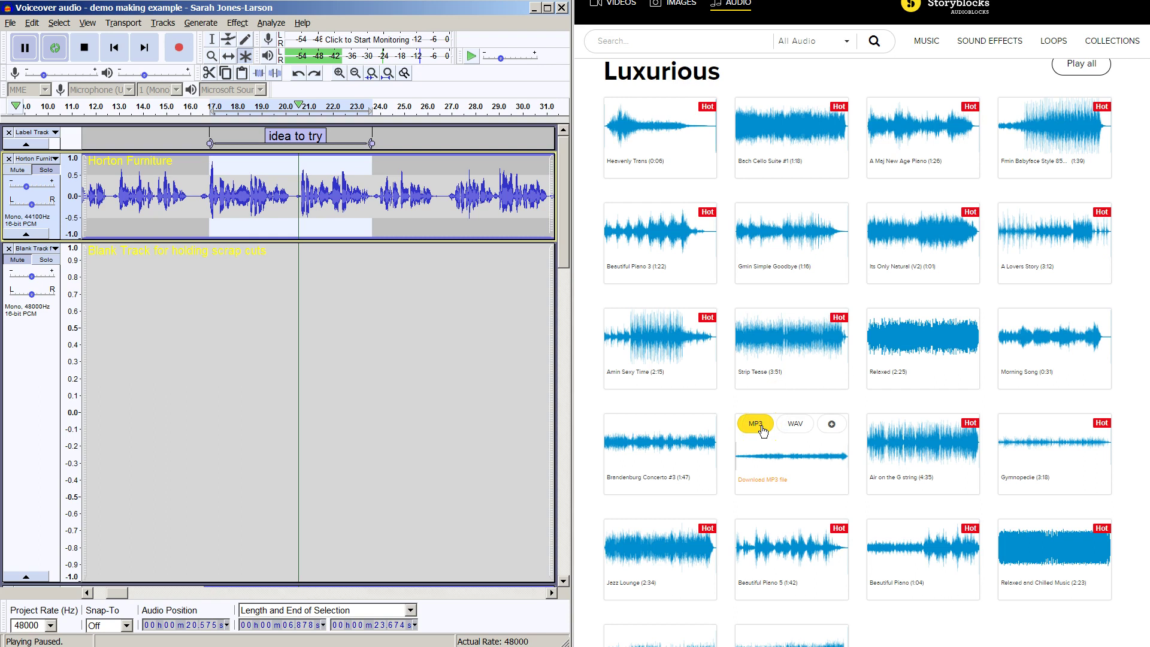
left_click(795, 425)
key("p")
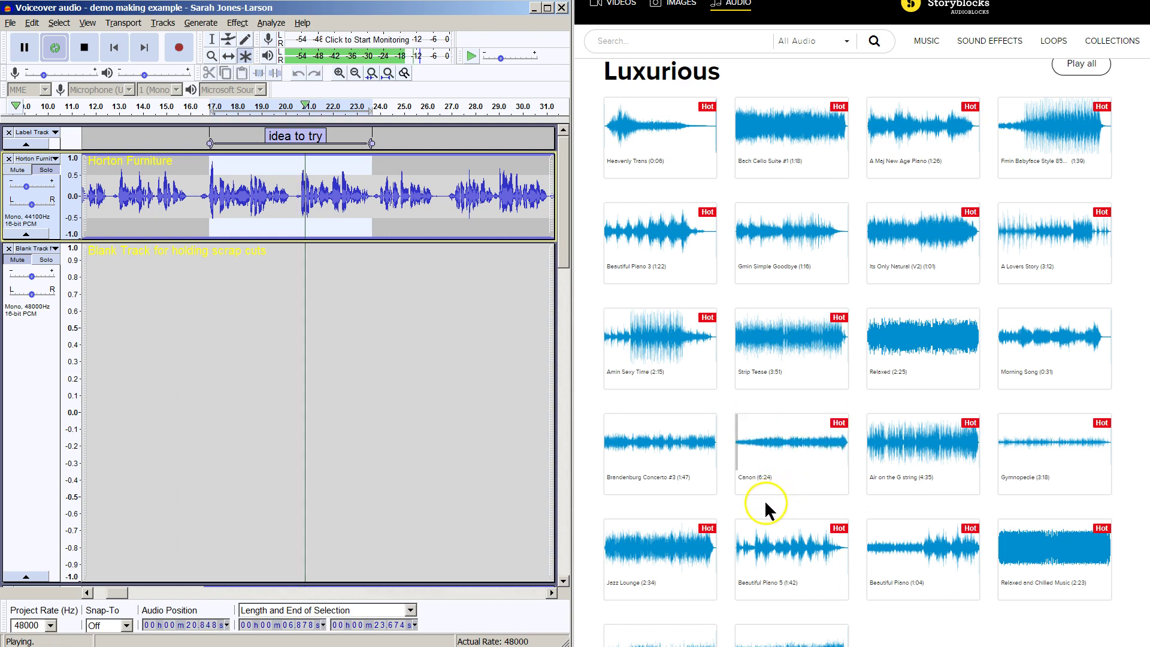
Step: Preview Jazz Lounge and Beautiful Piano 5 against the looped voiceover, and pause the playback
mouse_move(665, 558)
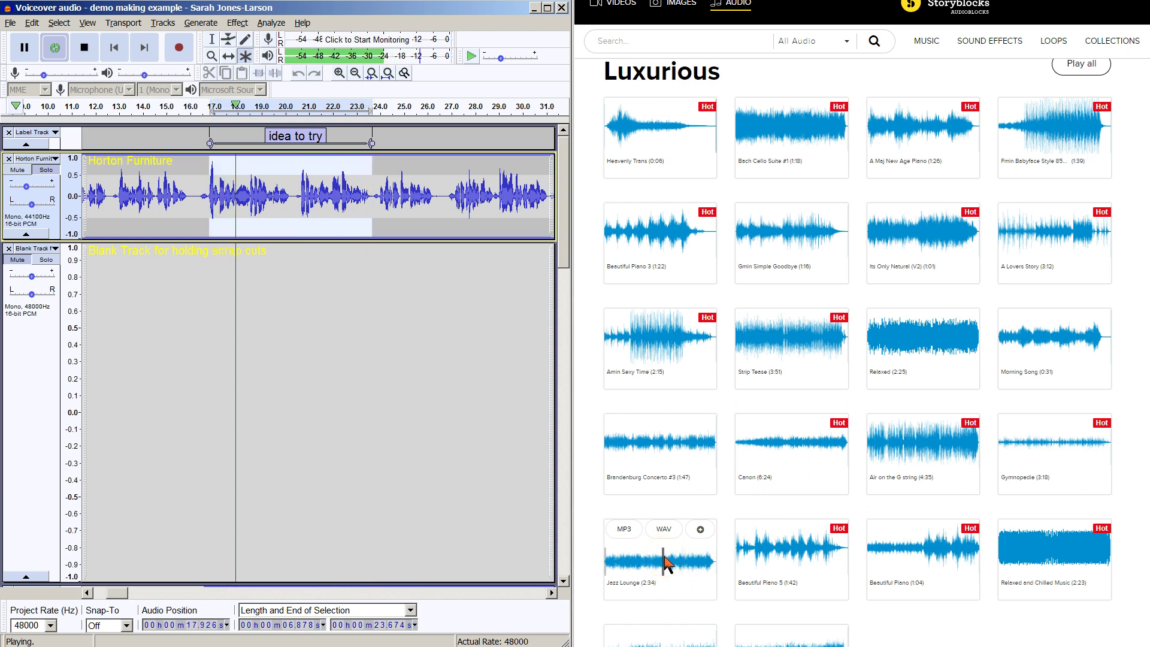
left_click(666, 562)
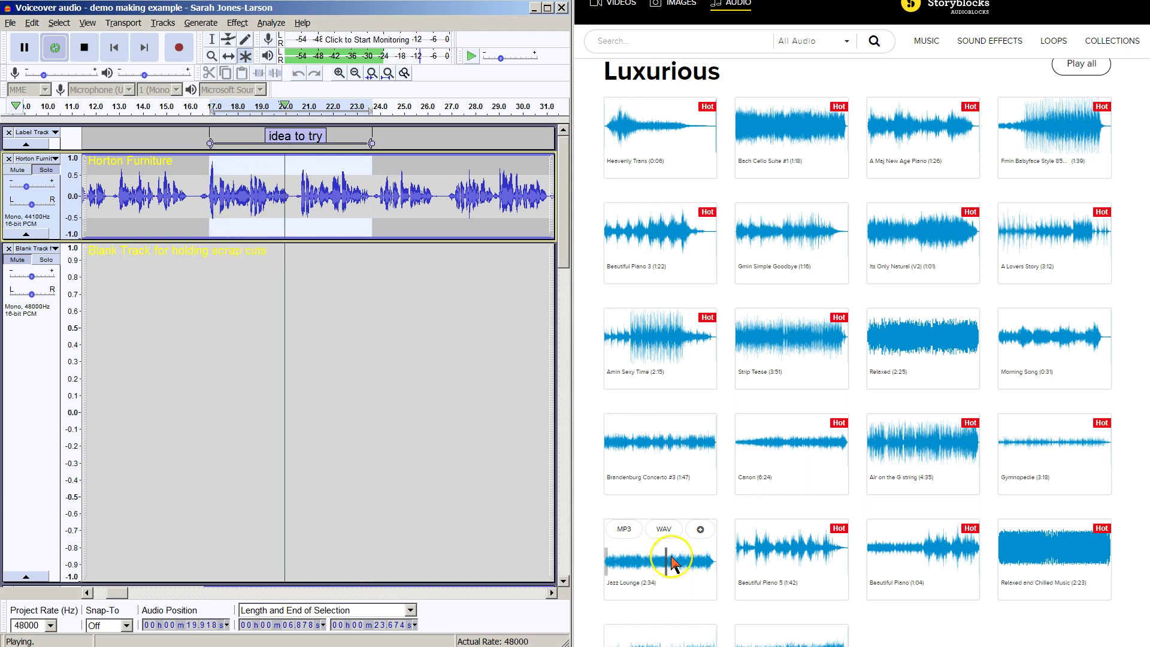
left_click(783, 562)
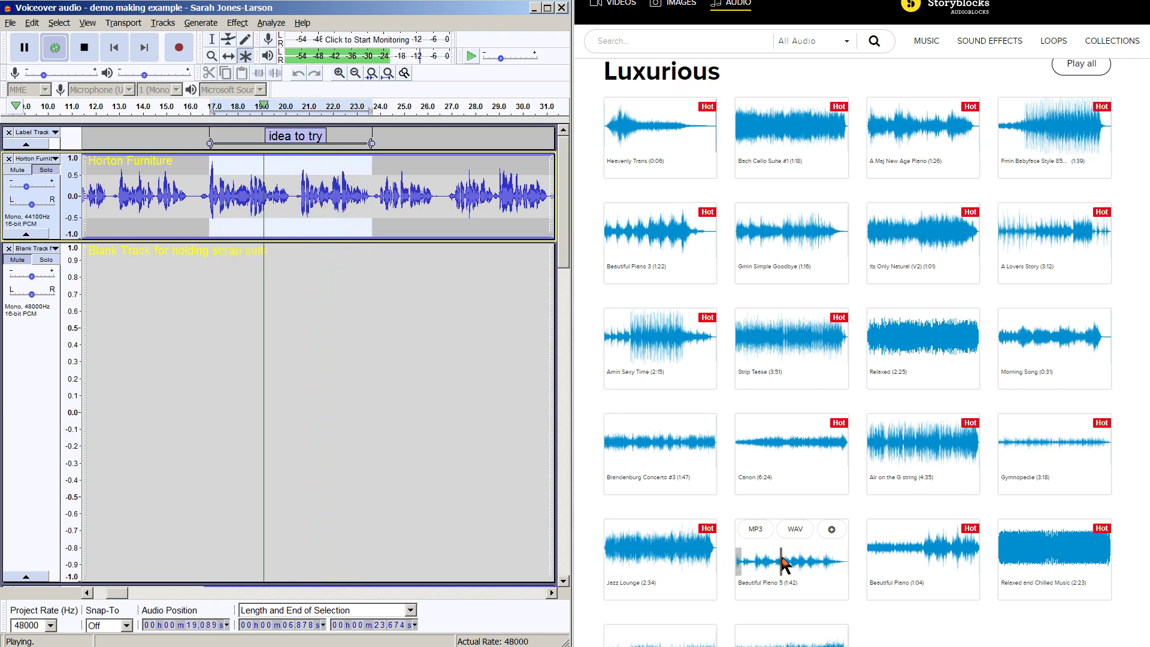
key("p")
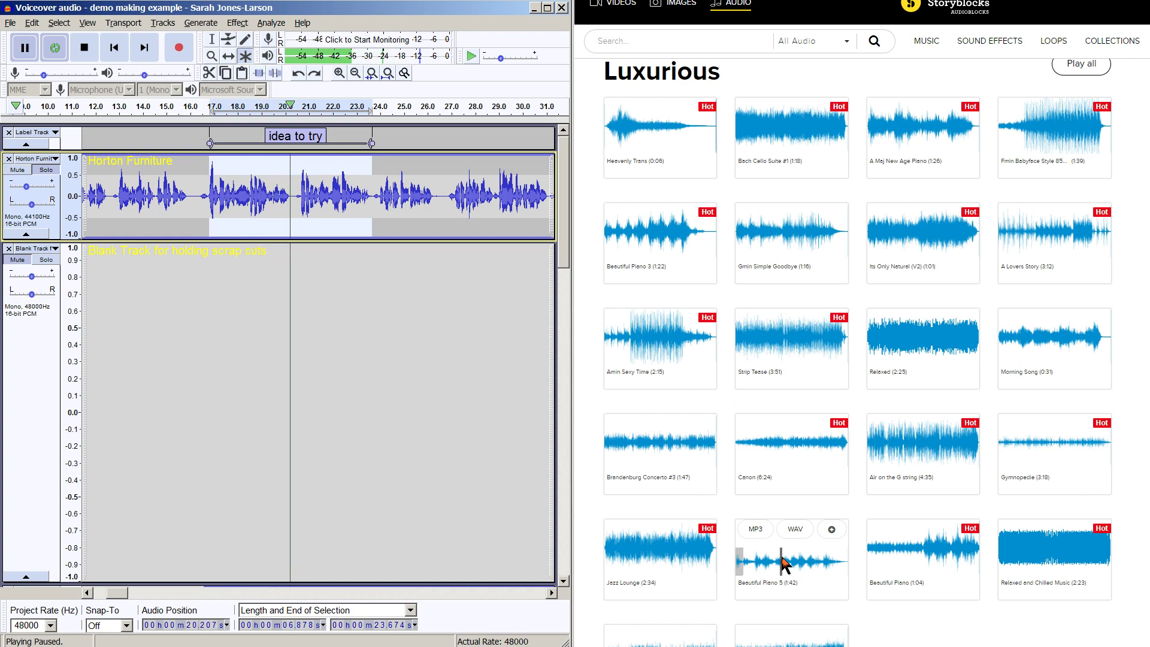
left_click(781, 556)
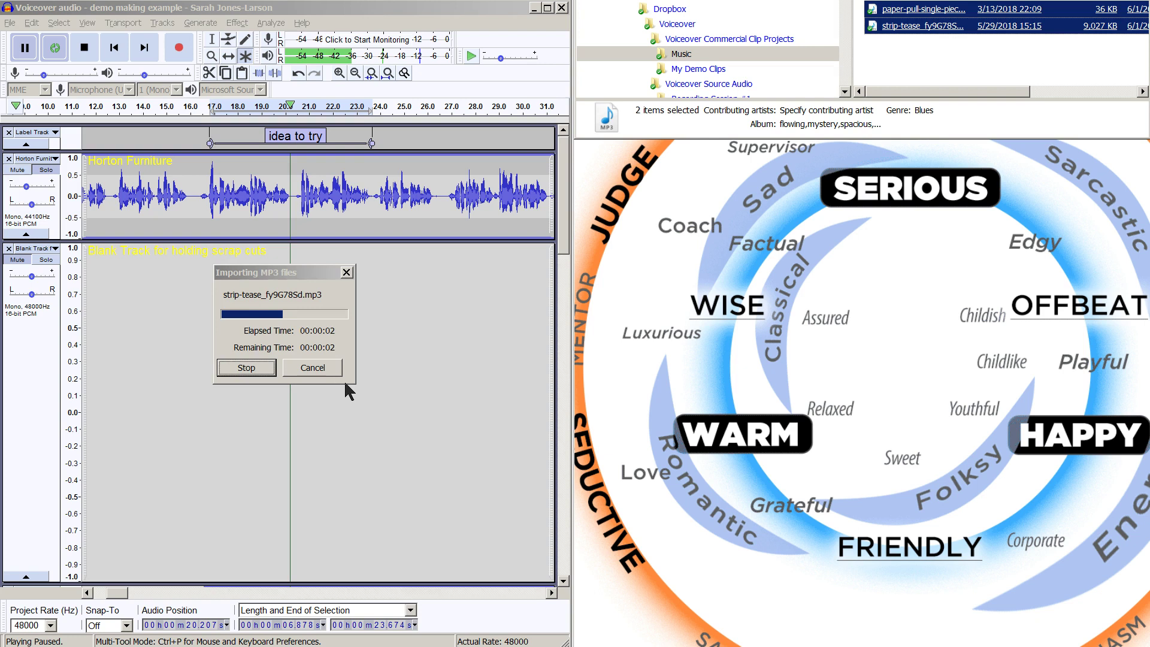
Step: Play the selected Horton Furniture section together with the imported Canon music, and stop playback
left_click(396, 390)
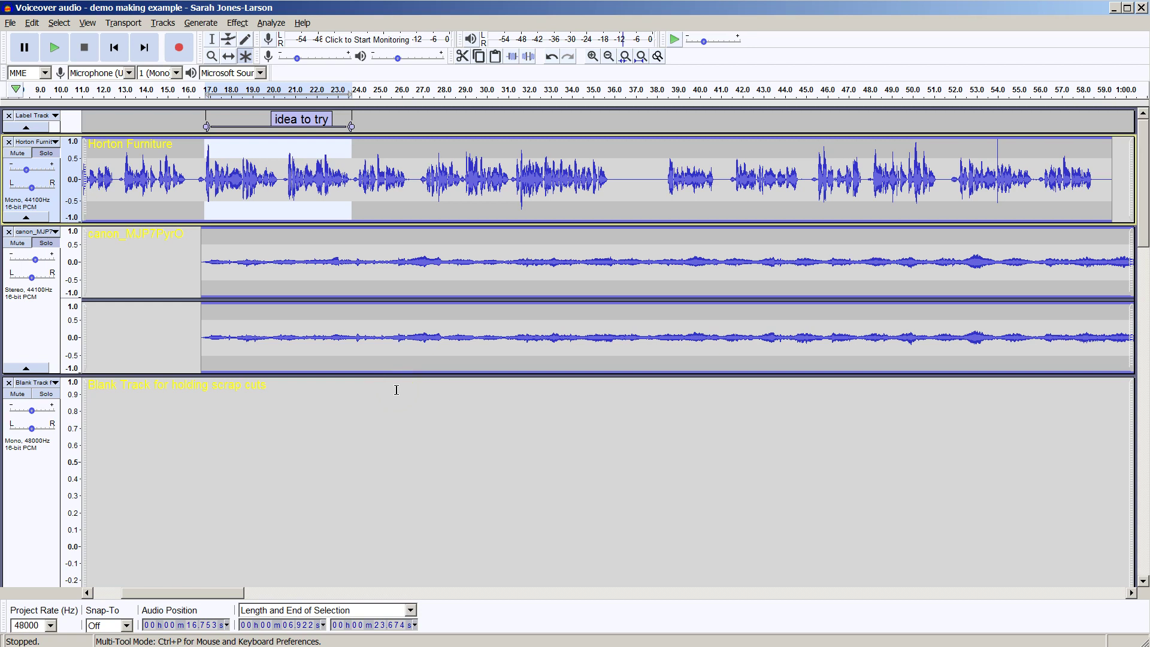
left_click(51, 53)
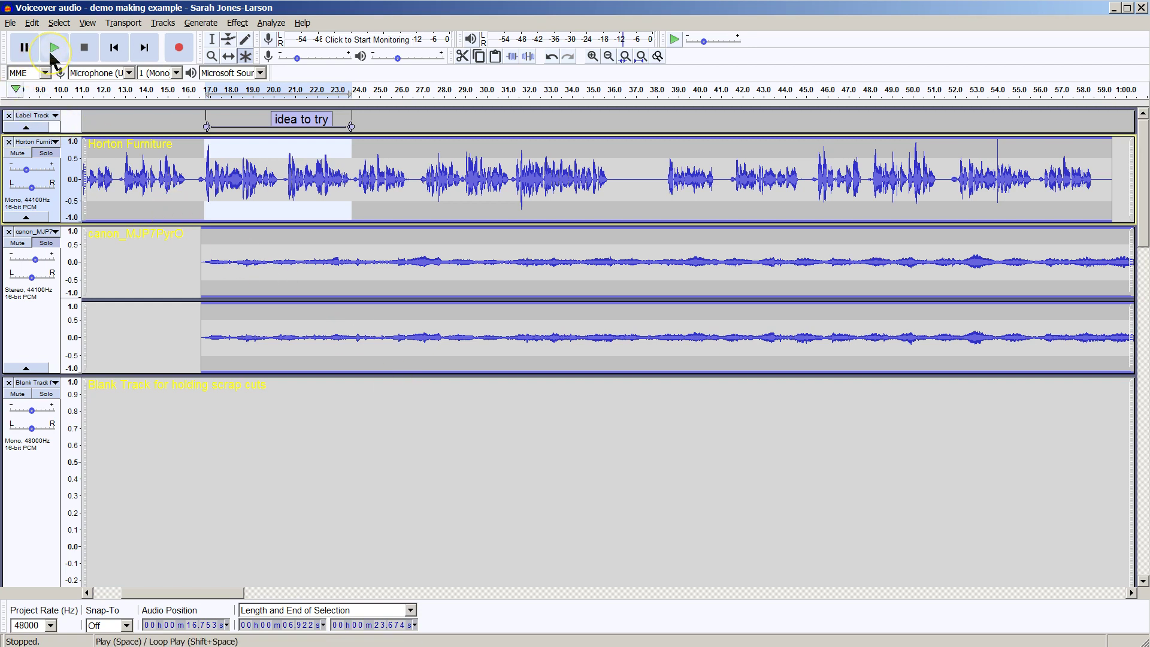
left_click(53, 54)
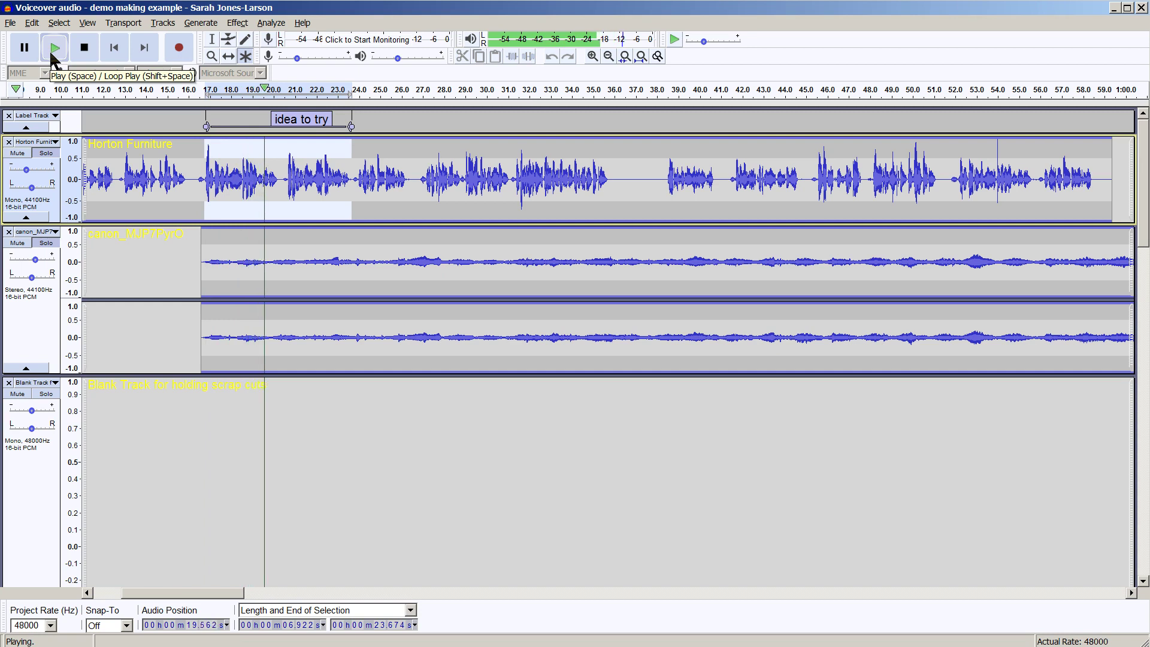
left_click(87, 44)
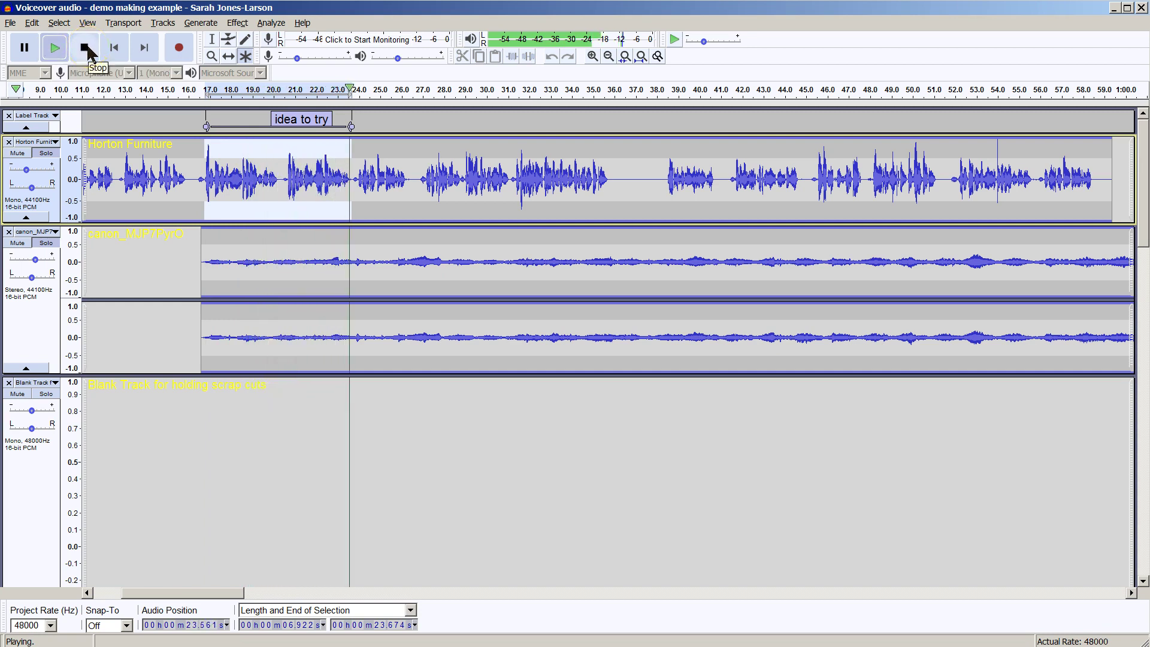
left_click(89, 51)
Step: Fade out the Canon music with envelope points from about 23.2 to 23.6 s, at the end of the selected section
left_click_drag(369, 171, 329, 168)
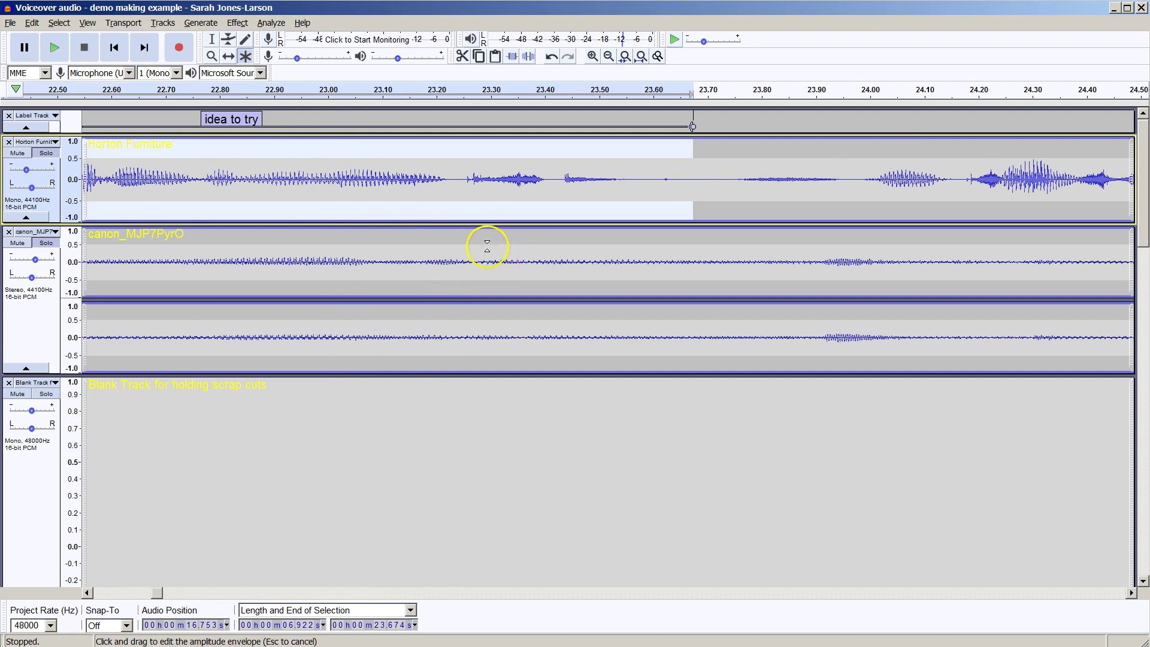
left_click(426, 246)
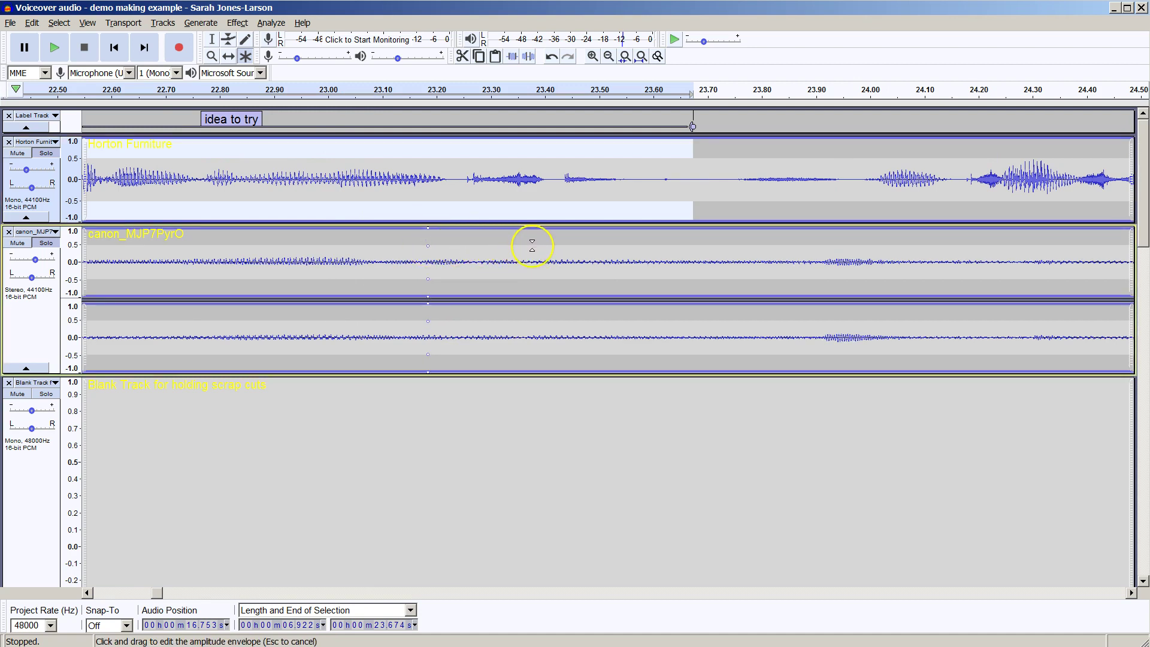
left_click(581, 247)
left_click_drag(583, 245, 736, 262)
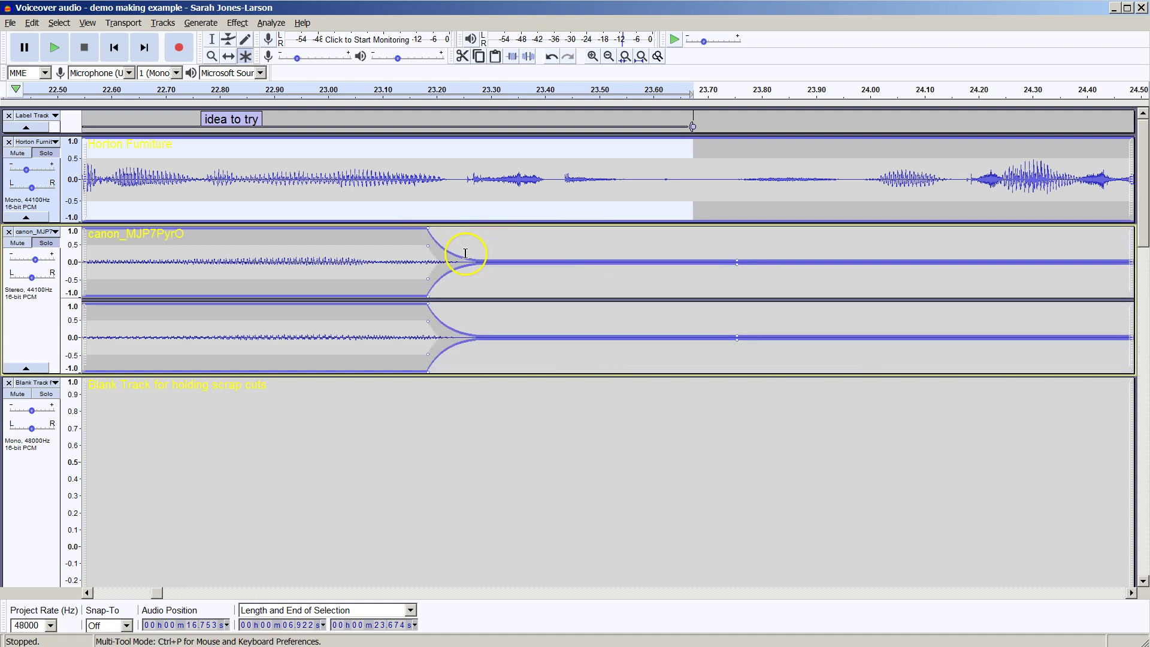
left_click_drag(464, 254, 656, 258)
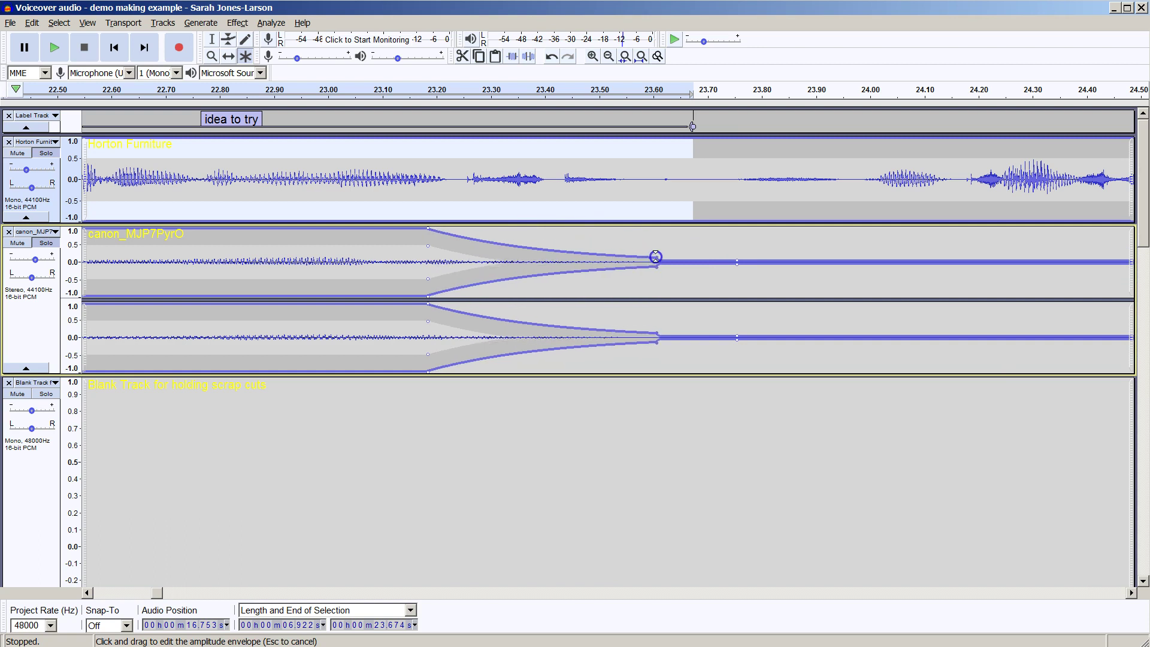
Step: Play back the selected section to check the voiceover with the faded Canon music
left_click(55, 47)
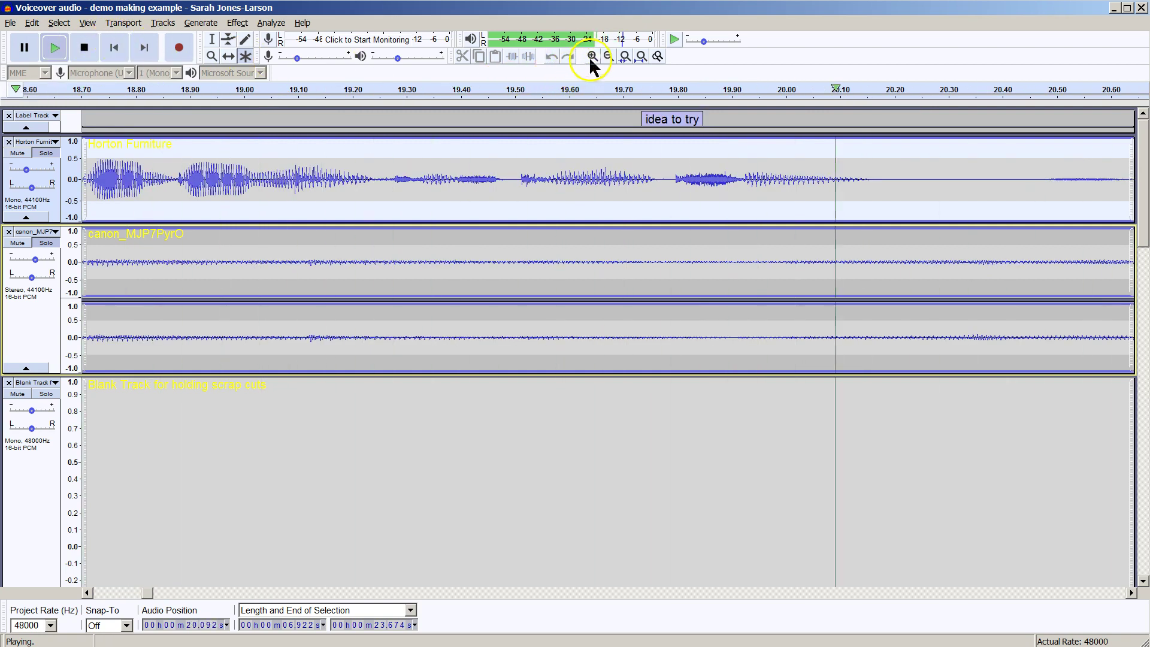
left_click(609, 56)
left_click(609, 56)
left_click(609, 56)
left_click(608, 57)
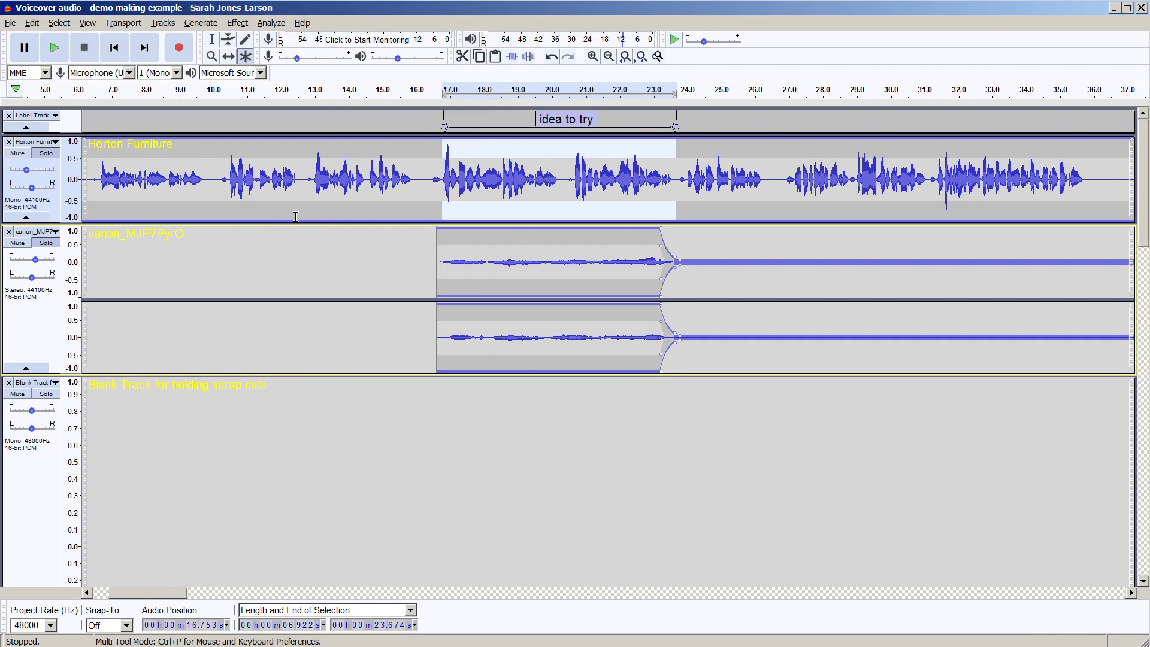
key("alt+f")
key("e")
key("Down")
key("Down")
key("Down")
key("Down")
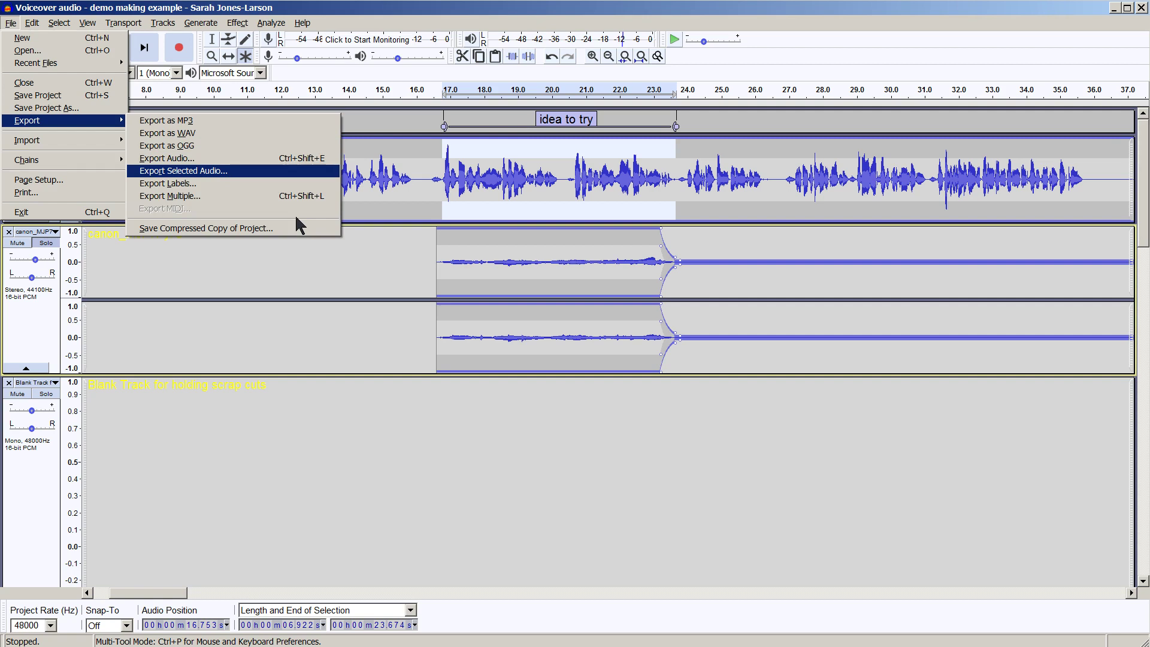
left_click(375, 19)
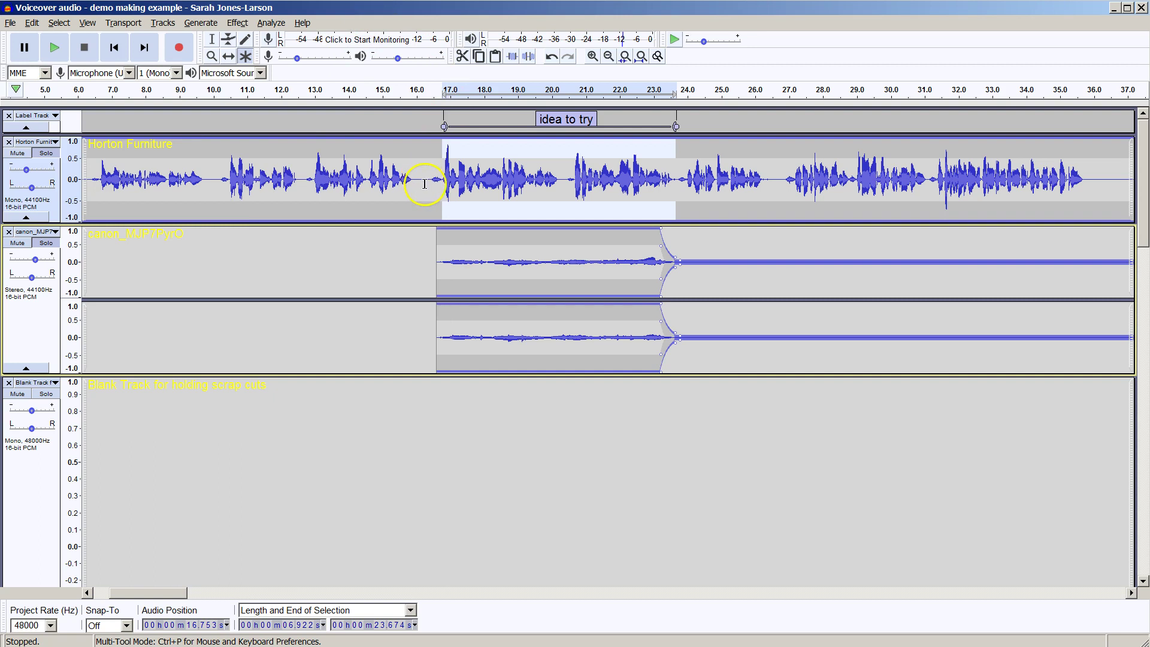
Step: Select the whole upper Canon music track and bring its full length into view
left_click(51, 314)
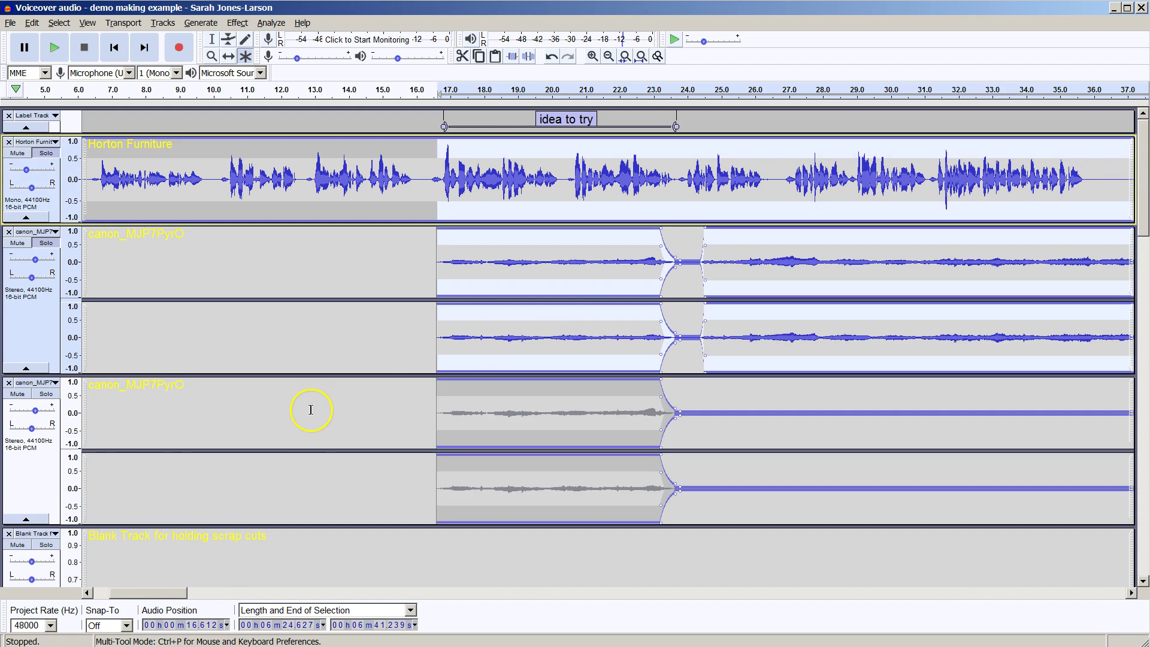
left_click(609, 56)
left_click(609, 56)
left_click(609, 56)
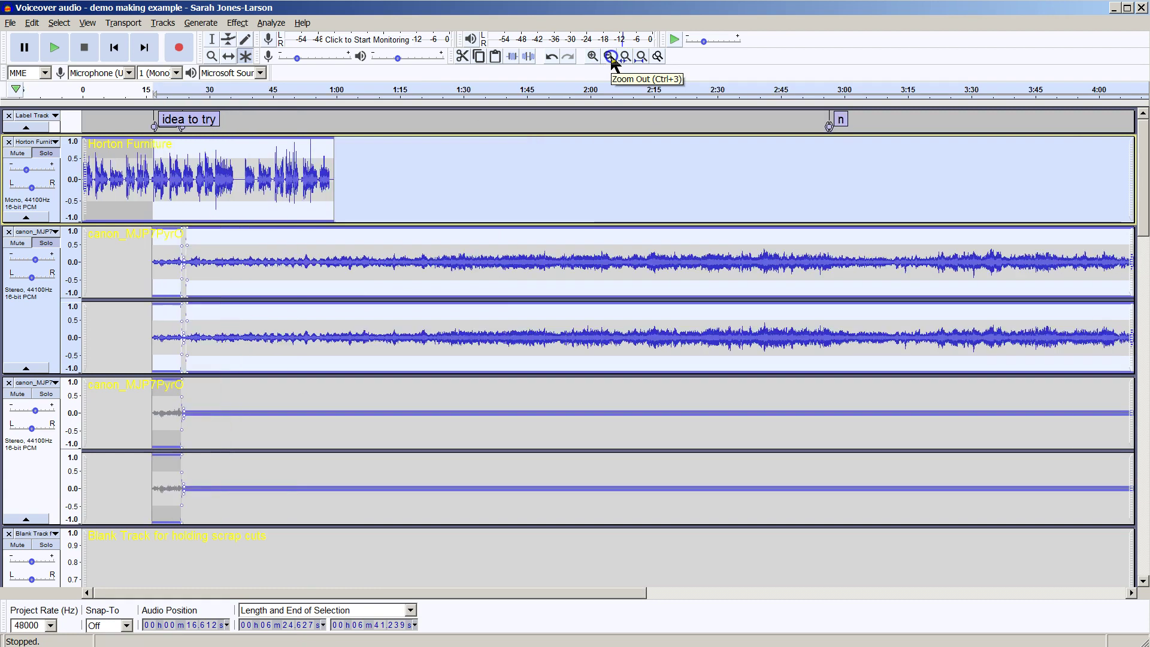
left_click(609, 56)
left_click(610, 57)
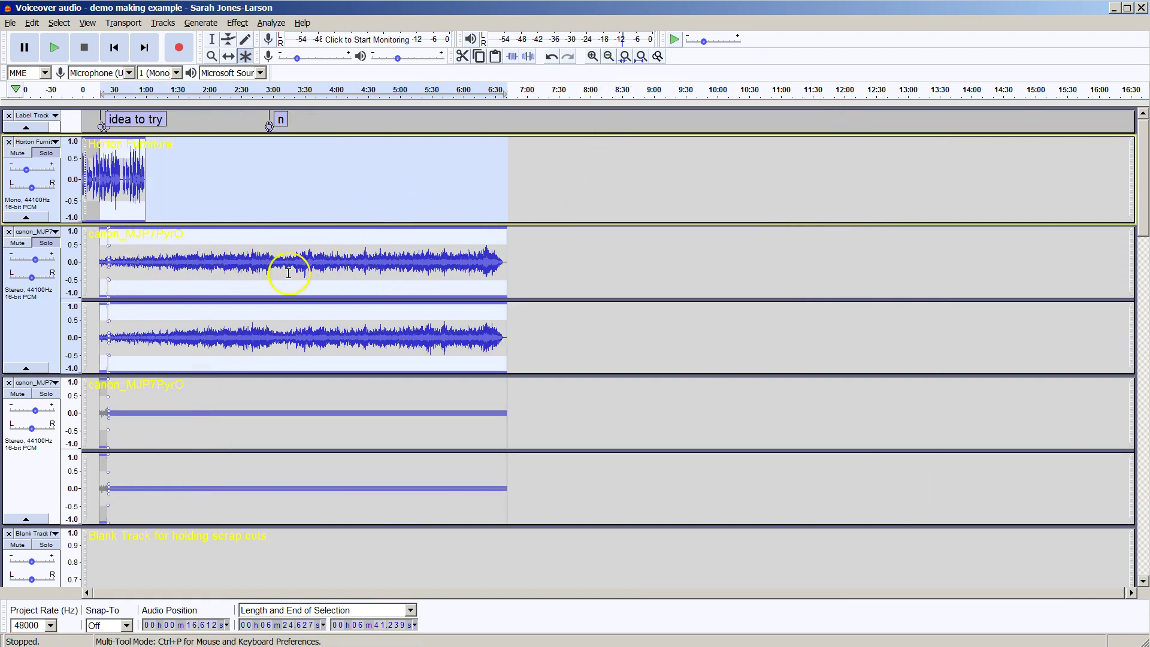
Step: Slide the upper Canon music track earlier so a later passage plays under the "idea to try" section
left_click_drag(278, 261, 168, 256)
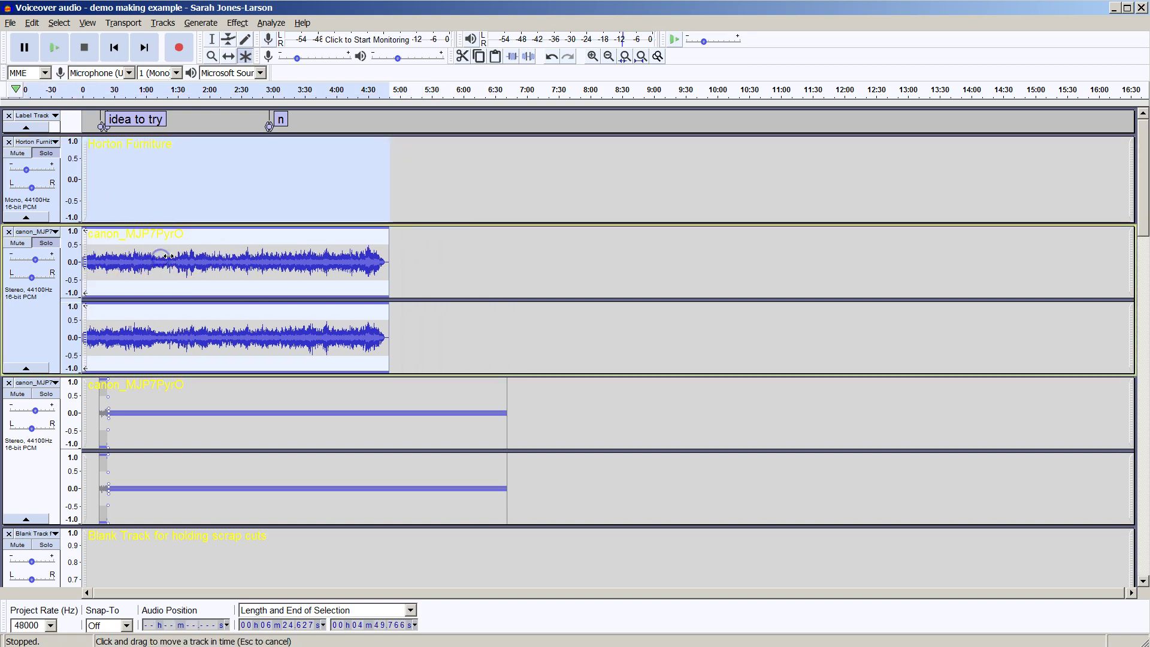
key("ctrl+z")
left_click(199, 259)
left_click_drag(271, 262, 144, 255)
left_click_drag(407, 174, 231, 161)
left_click_drag(665, 268, 522, 258)
left_click_drag(811, 258, 775, 265)
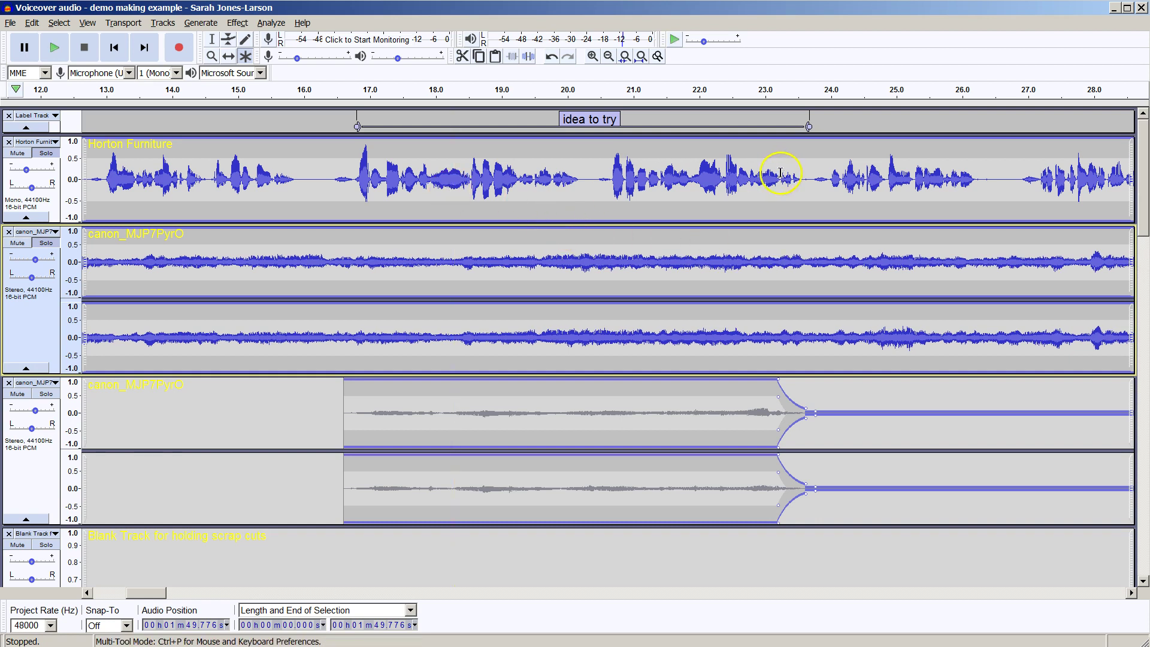
Step: Select the Horton Furniture audio from about 16.8 to 23.7 s and play it briefly with the shifted Canon music
left_click_drag(809, 172, 359, 186)
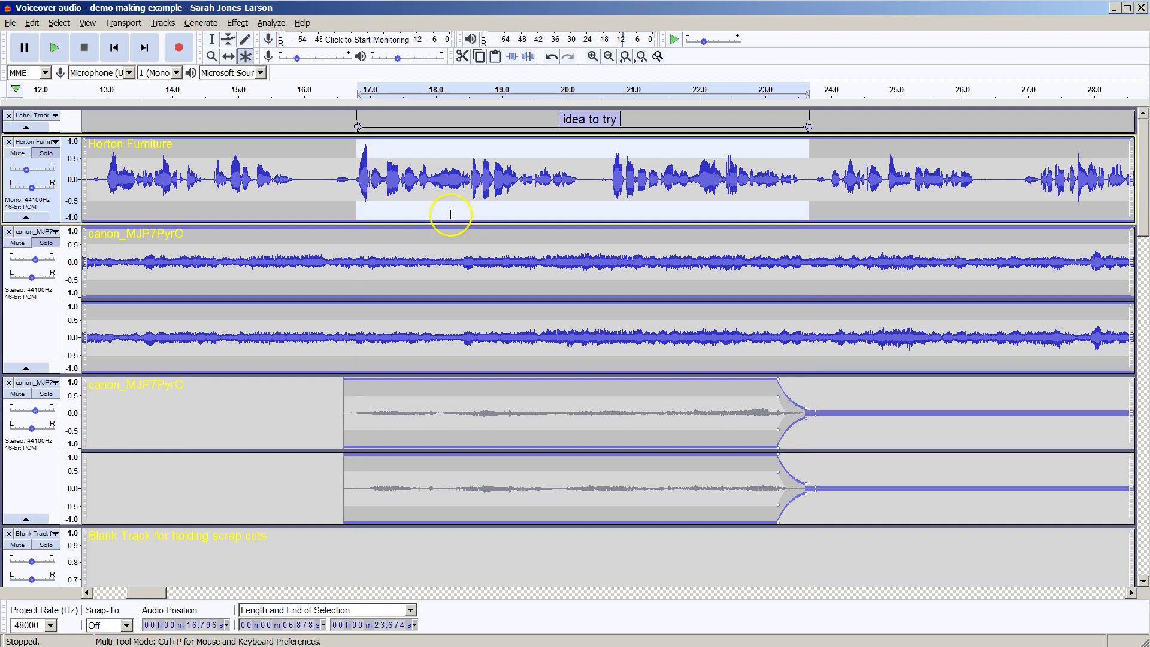
key("space")
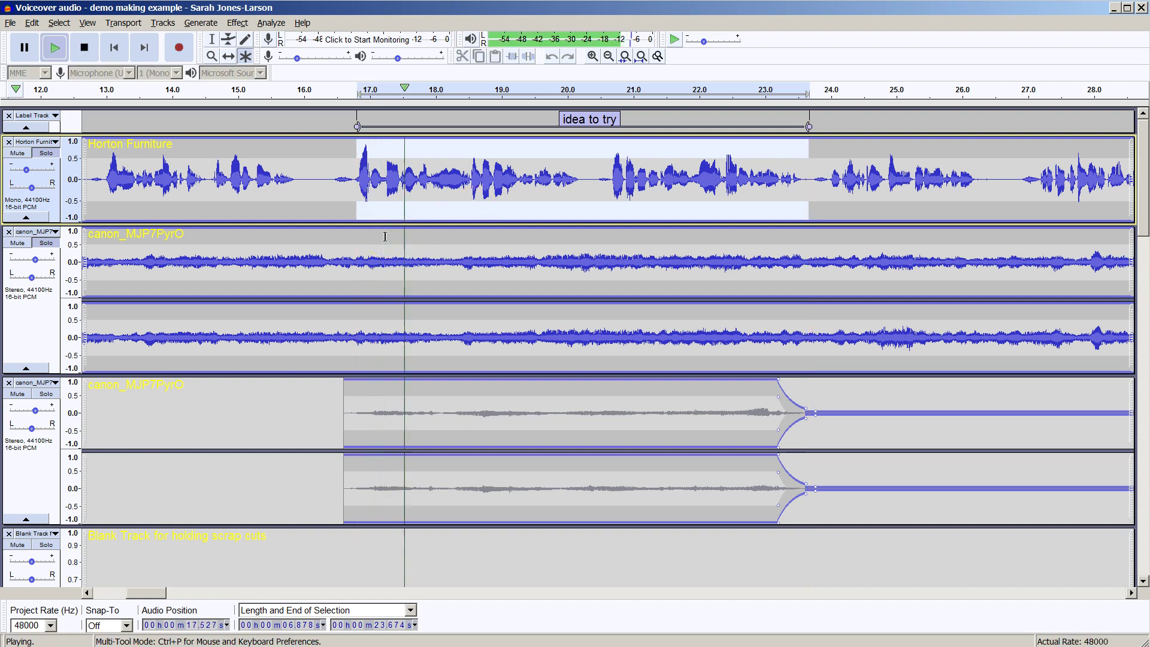
key("space")
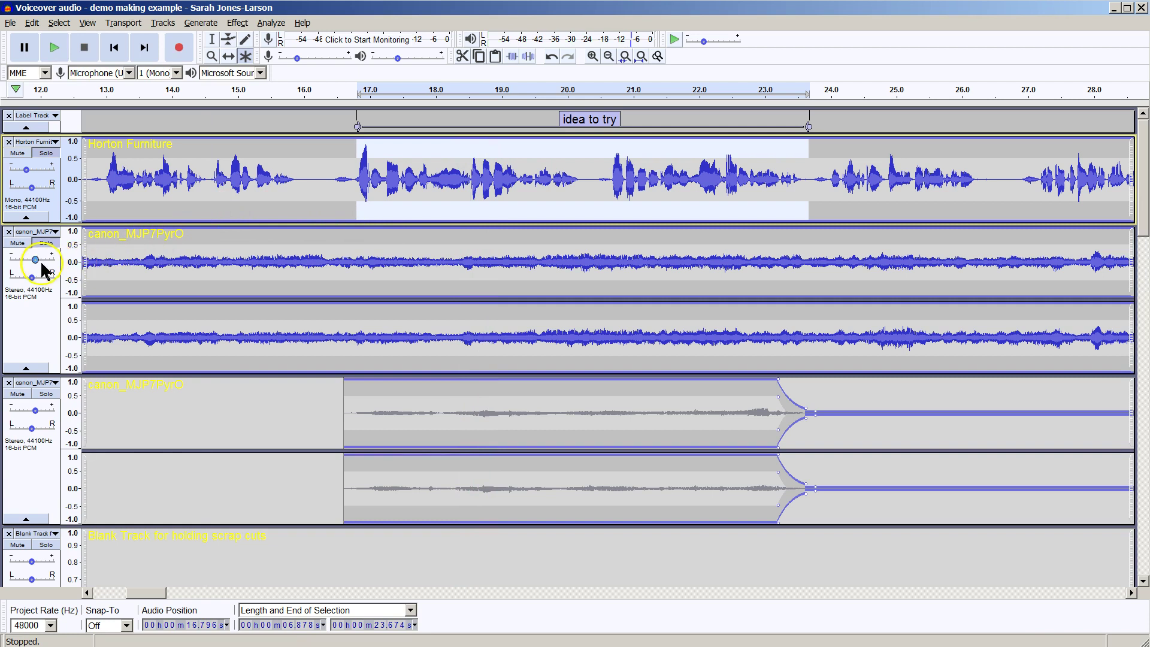
Step: Lower the upper Canon track's gain while playing back the selected section to balance it against the voiceover
left_click_drag(39, 261, 21, 264)
key("space")
key("space")
left_click_drag(22, 261, 20, 260)
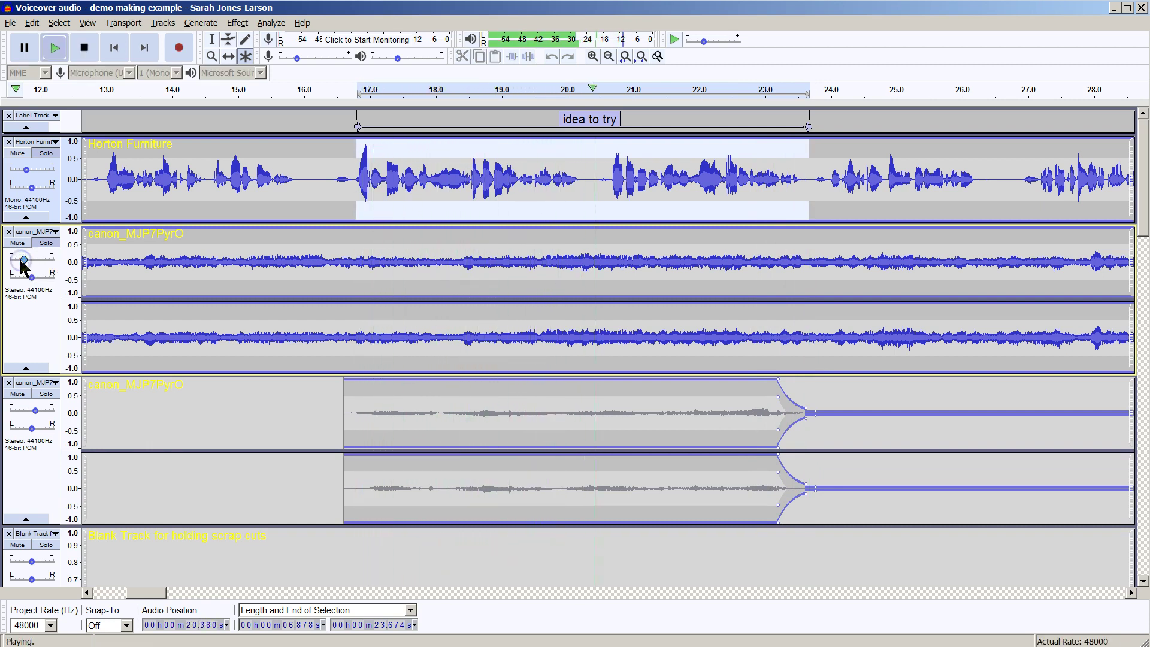
key("space")
left_click(40, 264)
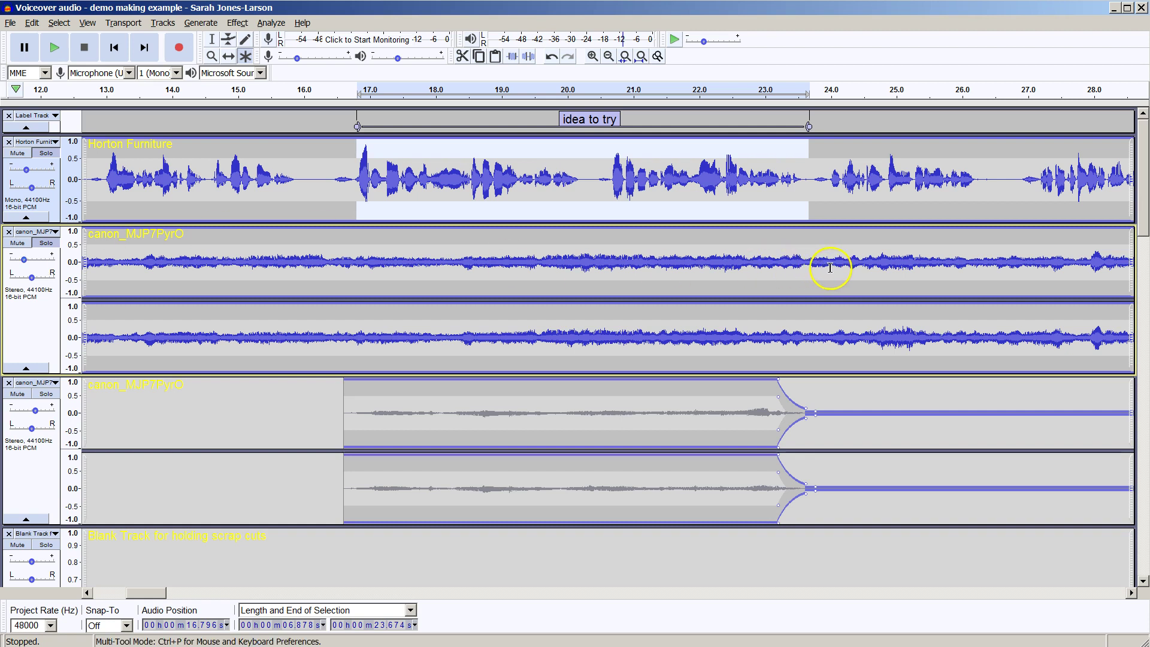
Step: Slide the upper Canon track further back to bring another passage under the selected section, and play it
scroll(811, 266, "down", 4)
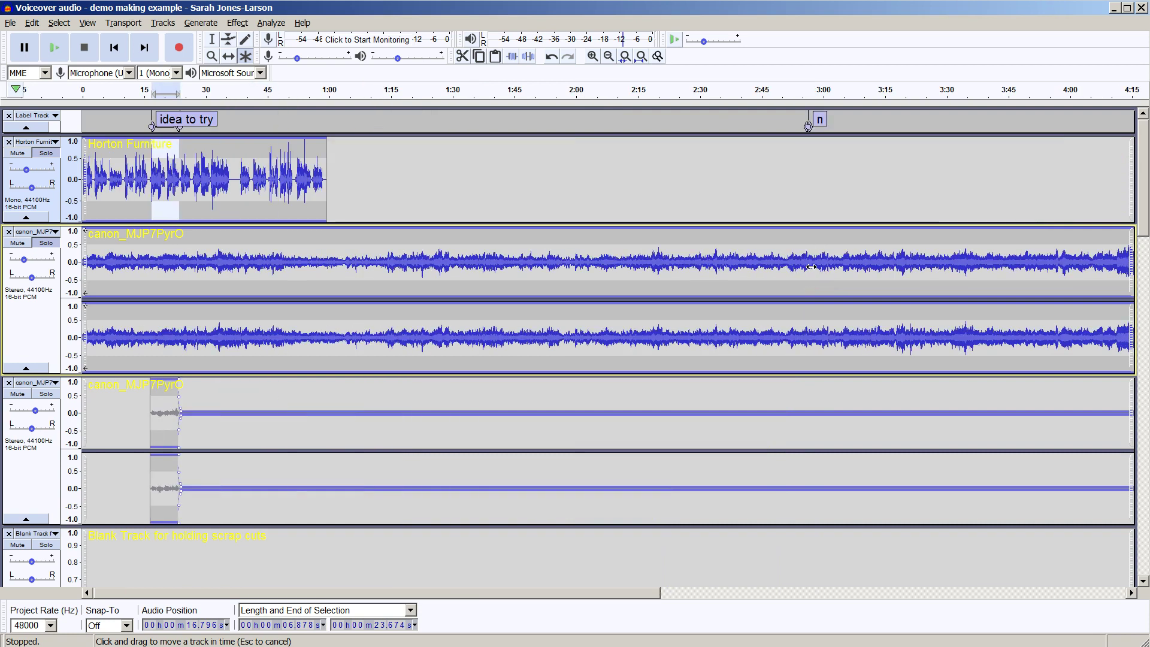
scroll(810, 266, "down", 1)
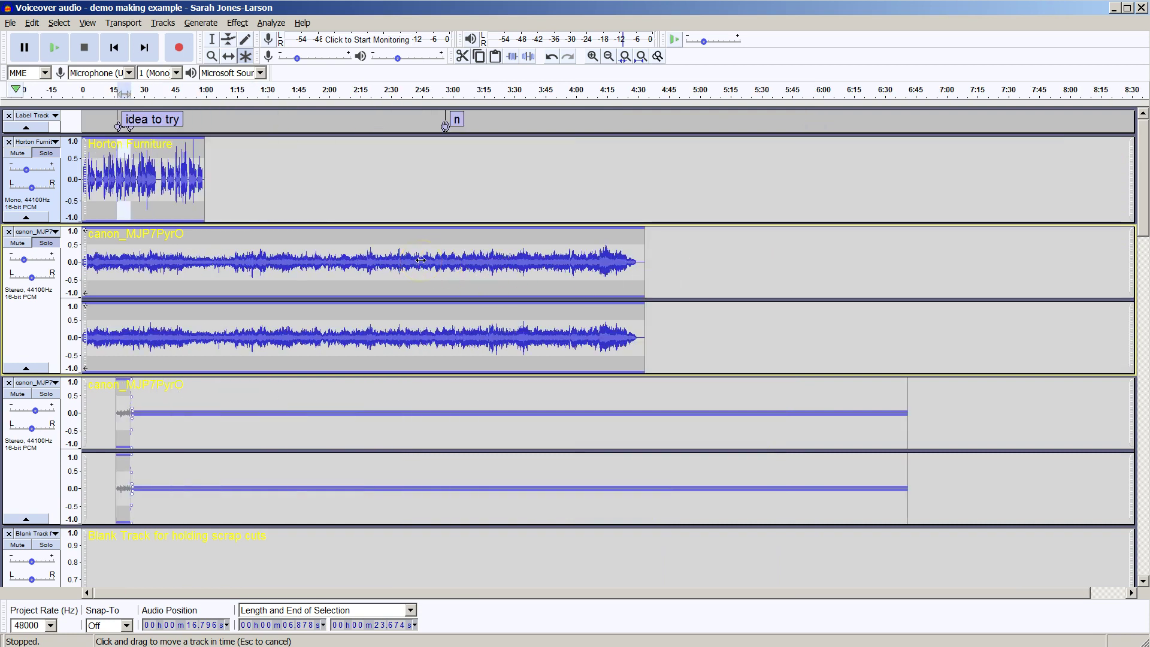
left_click_drag(415, 261, 334, 261)
left_click_drag(180, 179, 79, 181)
left_click_drag(688, 262, 586, 265)
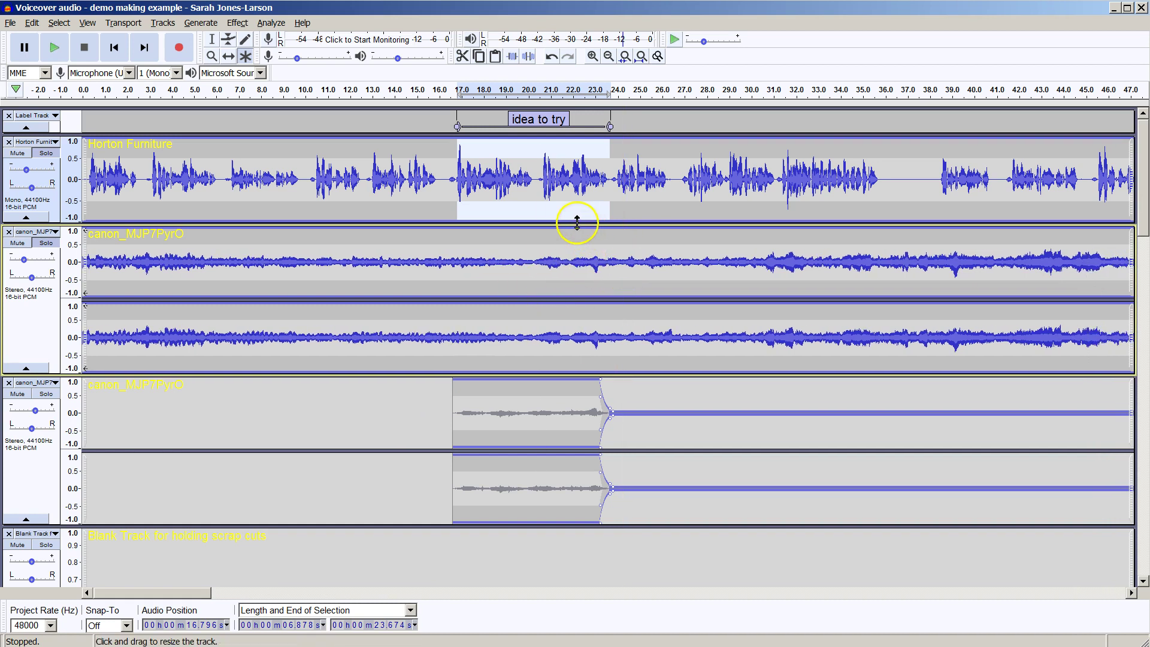
key("space")
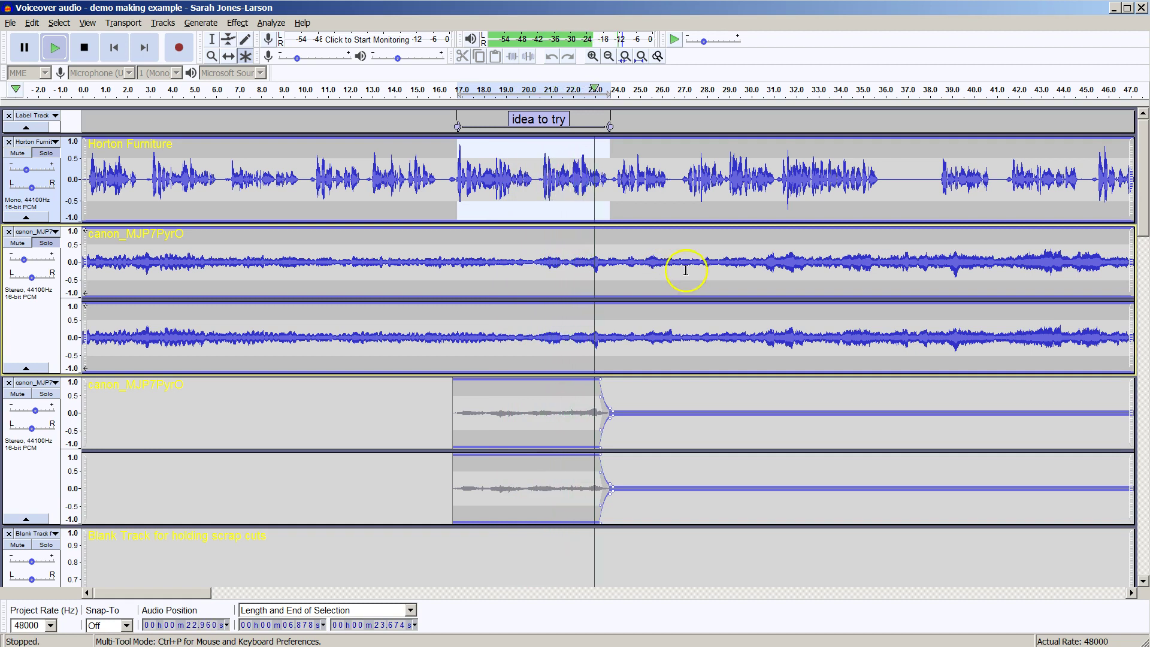
key("space")
Step: Shift the upper Canon track about 10 s earlier and play the selected voiceover section over the new passage
left_click_drag(777, 262, 546, 276)
key("space")
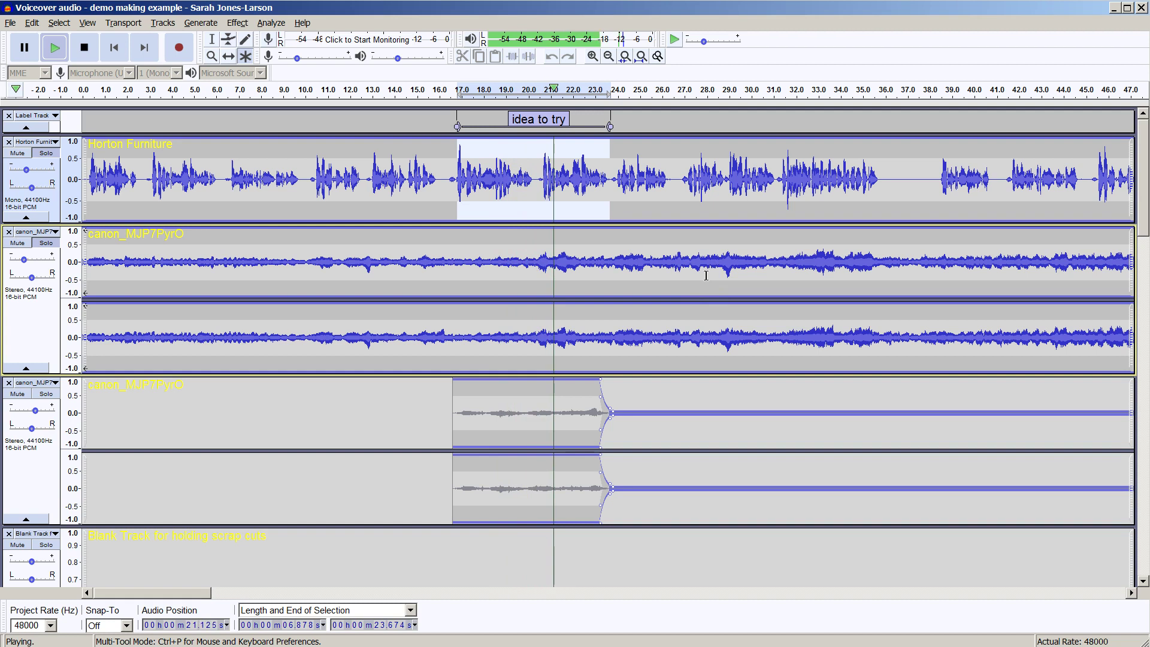
left_click(738, 273)
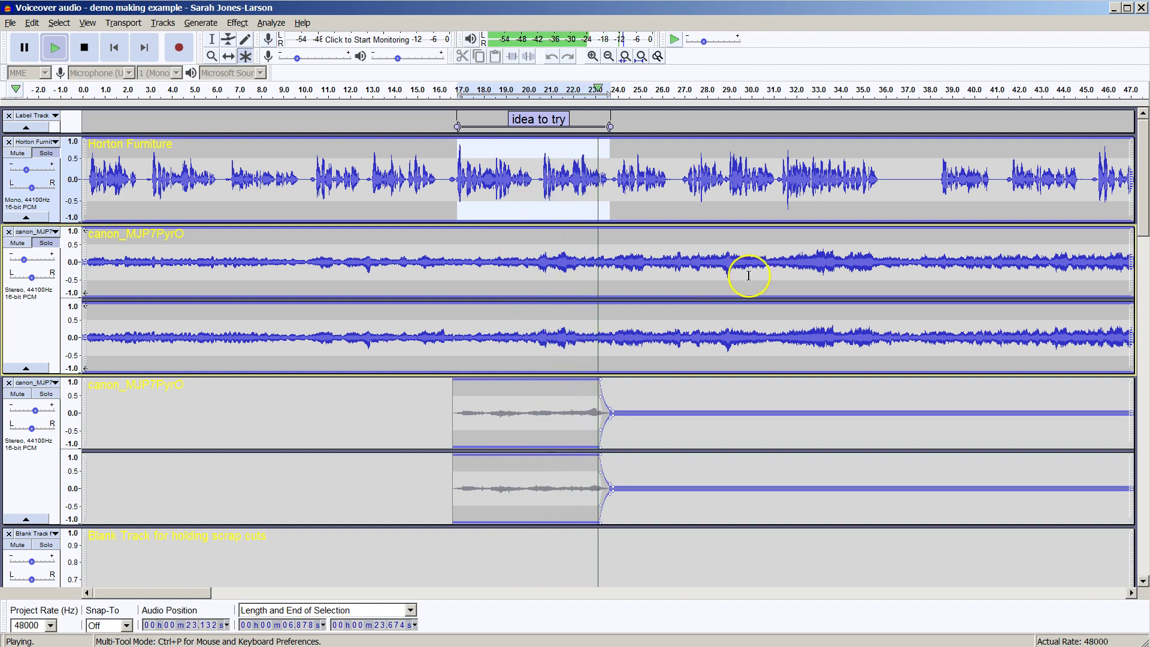
left_click(818, 270)
Step: Move the upper Canon track about 14 s earlier and audition that passage under the selected section
left_click_drag(883, 264, 575, 263)
key("space")
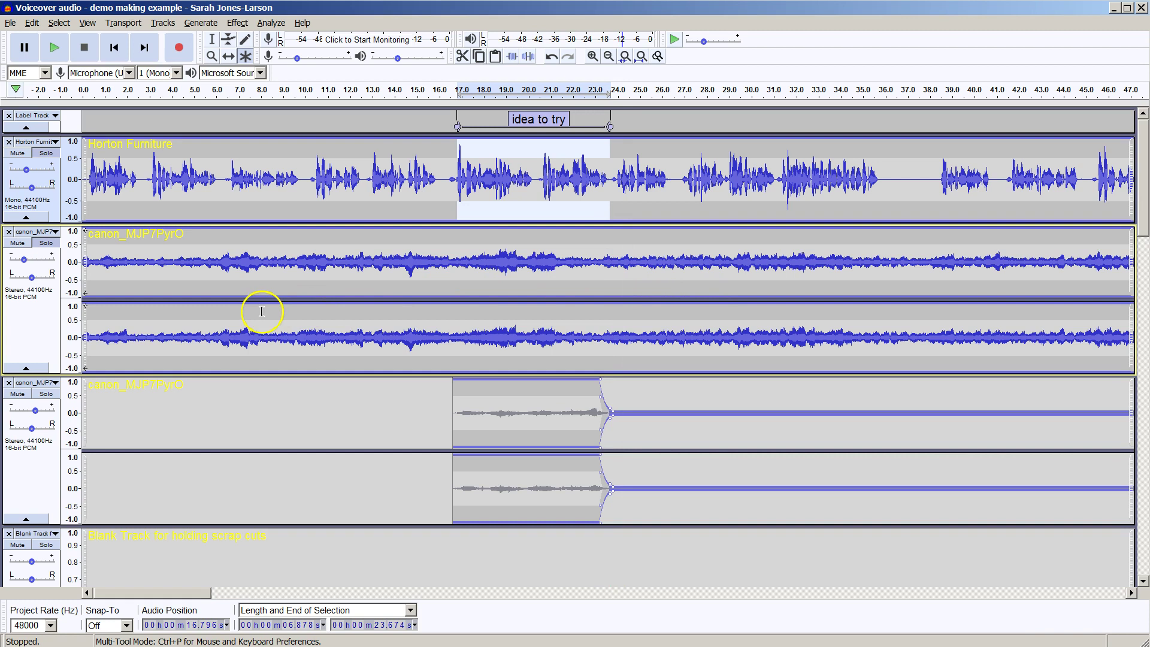
left_click(251, 333)
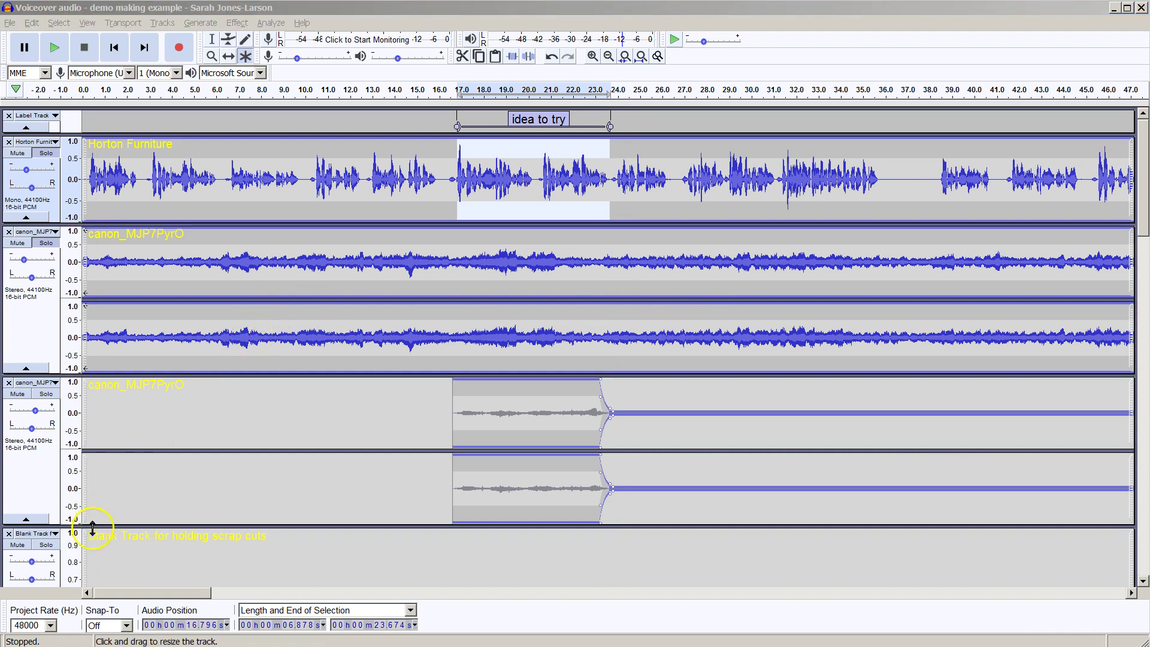
Step: Move the strip-tease music track from below the blank scrap track to directly beneath the Horton Furniture track
left_click(129, 487)
scroll(132, 484, "down", 5)
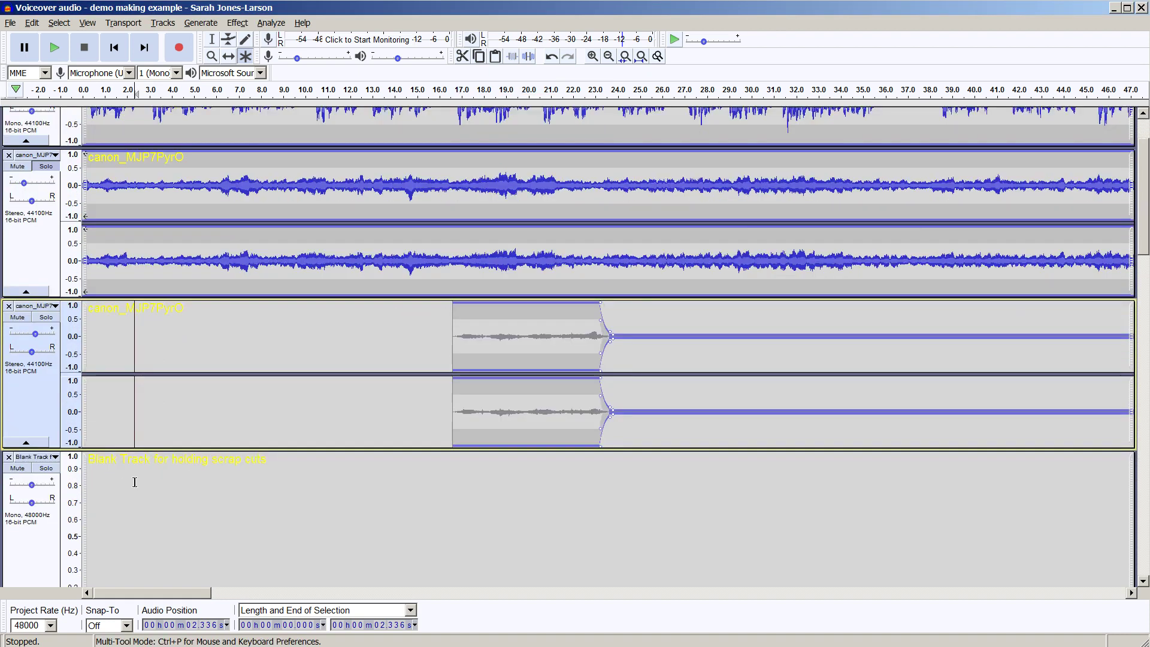
scroll(136, 481, "down", 2)
scroll(132, 491, "down", 1)
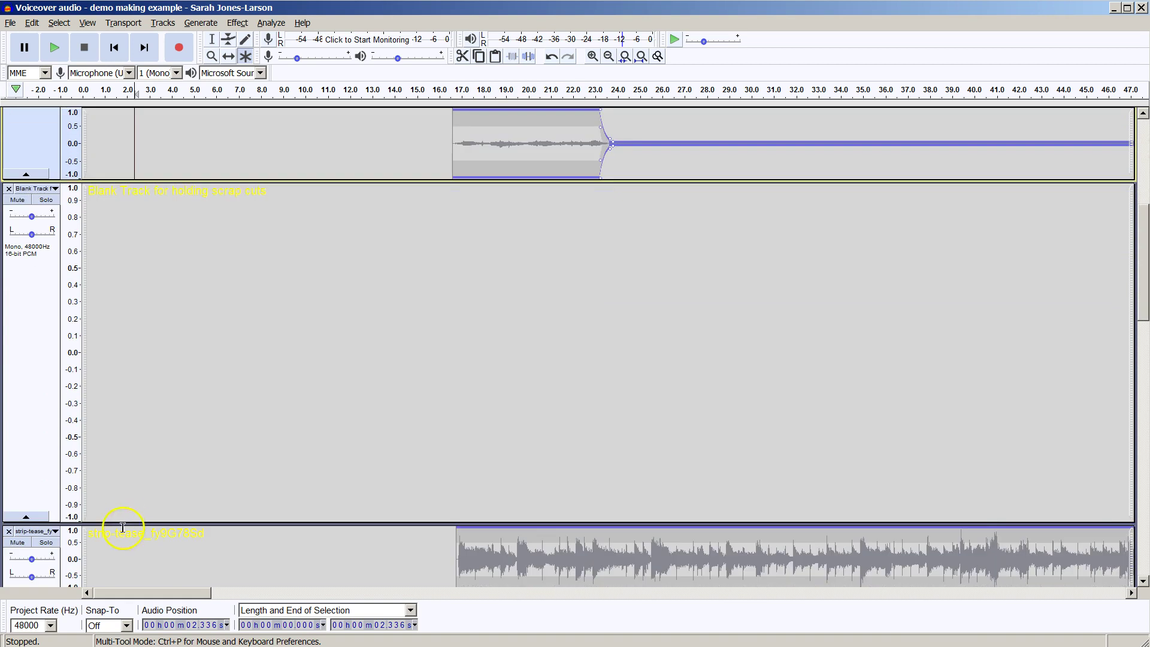
scroll(96, 557, "down", 1)
left_click_drag(37, 576, 127, 54)
left_click_drag(118, 182, 115, 260)
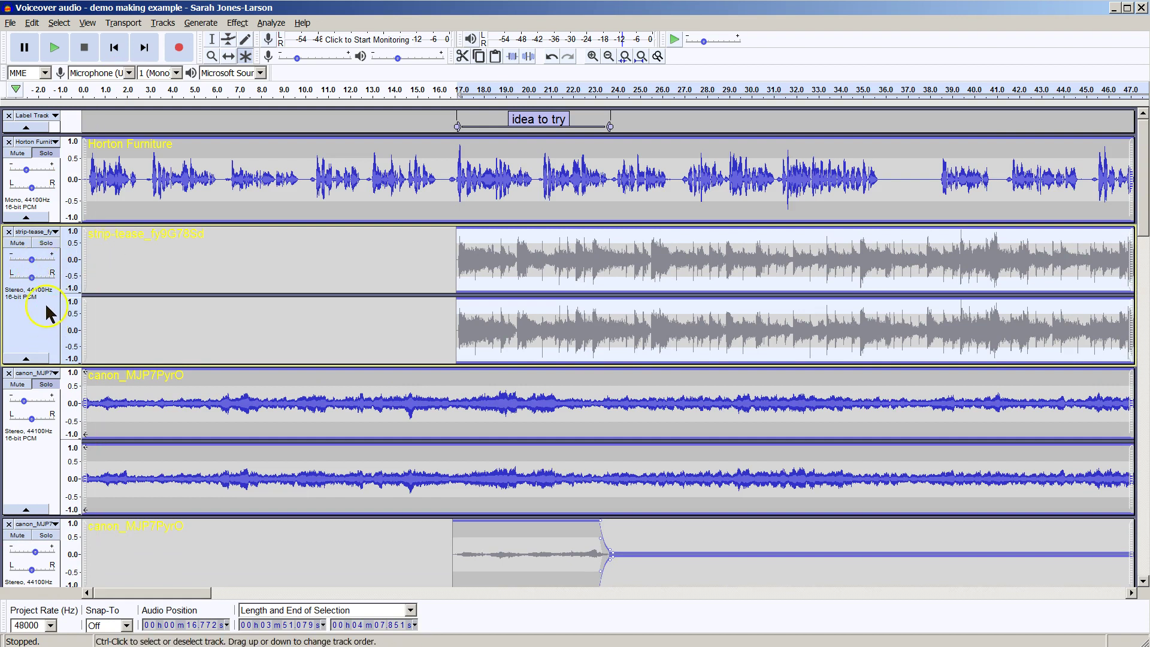
Step: Solo only the Horton Furniture and strip-tease tracks
left_click(47, 243)
left_click(47, 244)
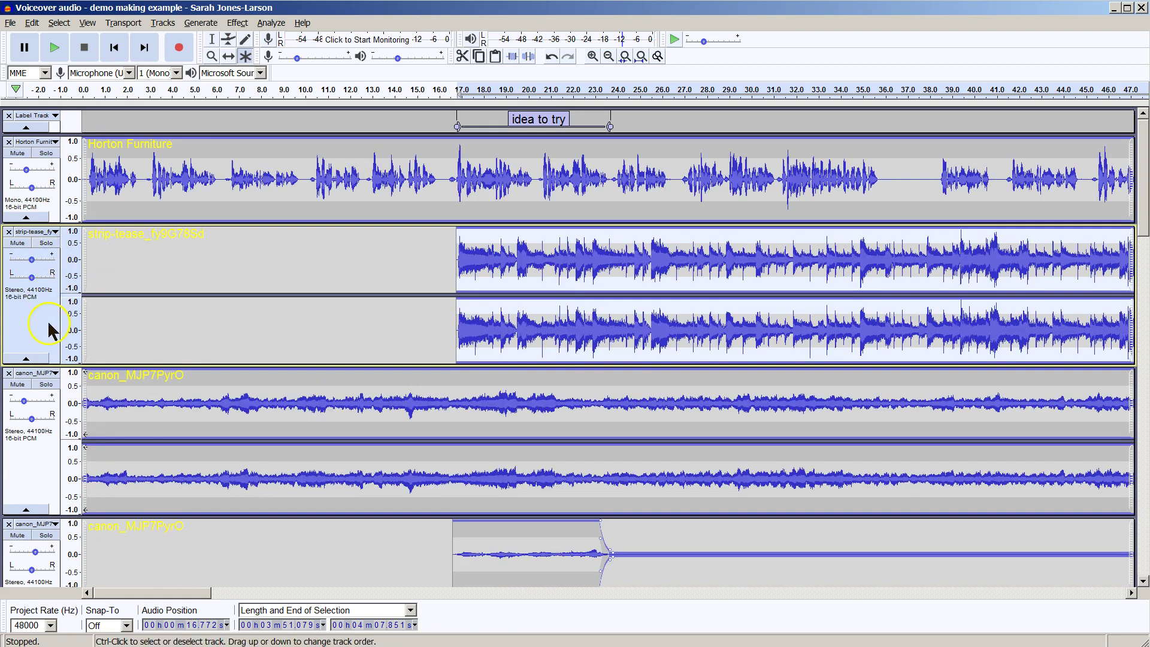
left_click(51, 198, "ctrl")
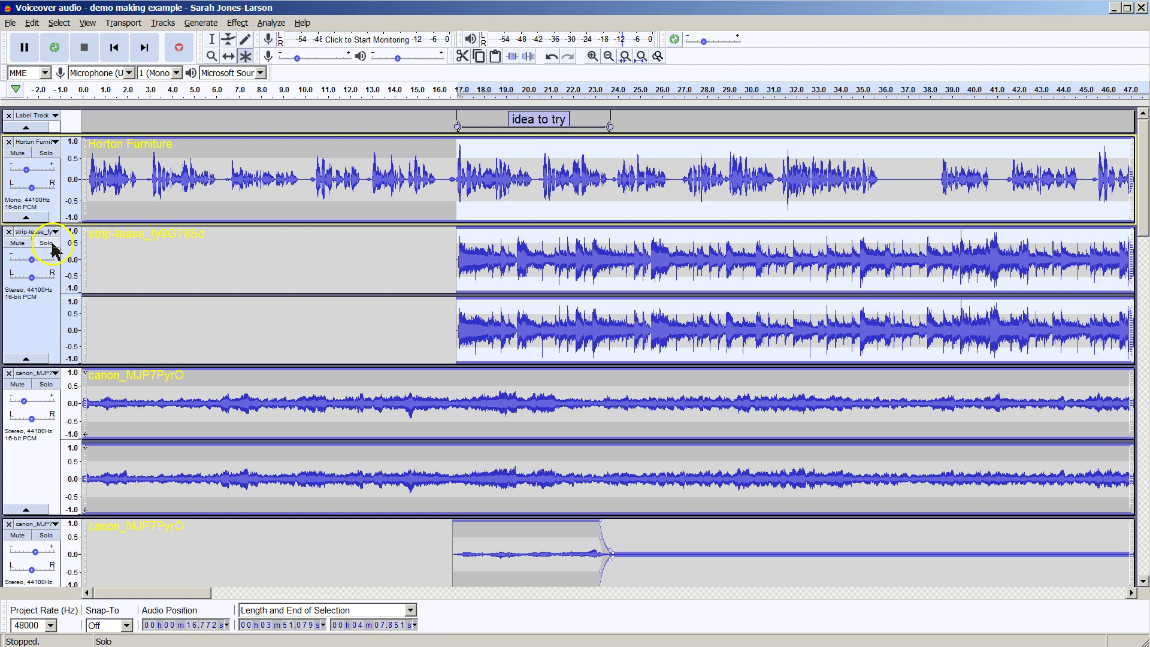
left_click(47, 243)
left_click(48, 157)
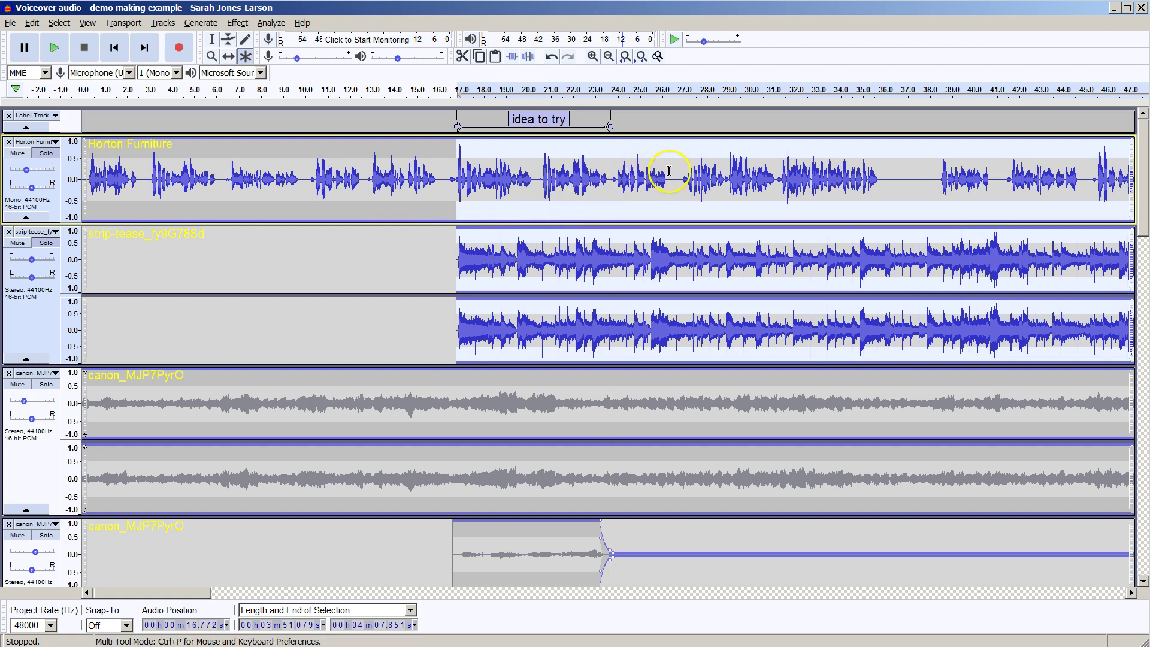
Step: Select the Horton Furniture audio from about 16.8 to 26.4 s and lower the strip-tease track's gain while playing the section
left_click_drag(671, 173, 457, 168)
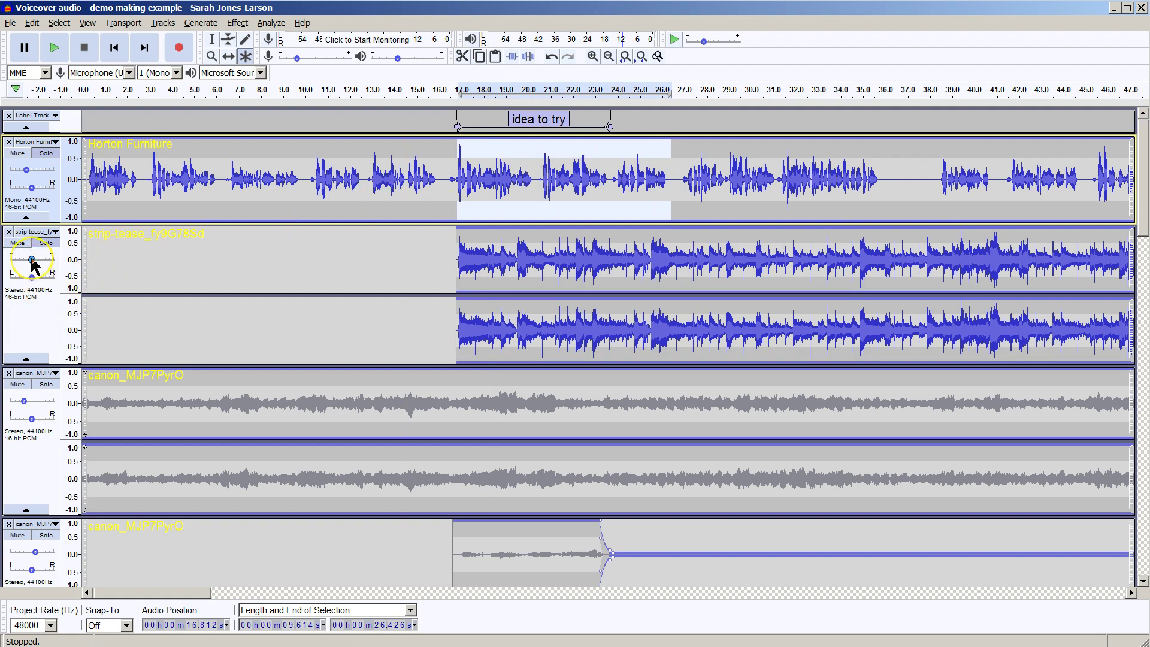
left_click_drag(31, 258, 28, 268)
key("space")
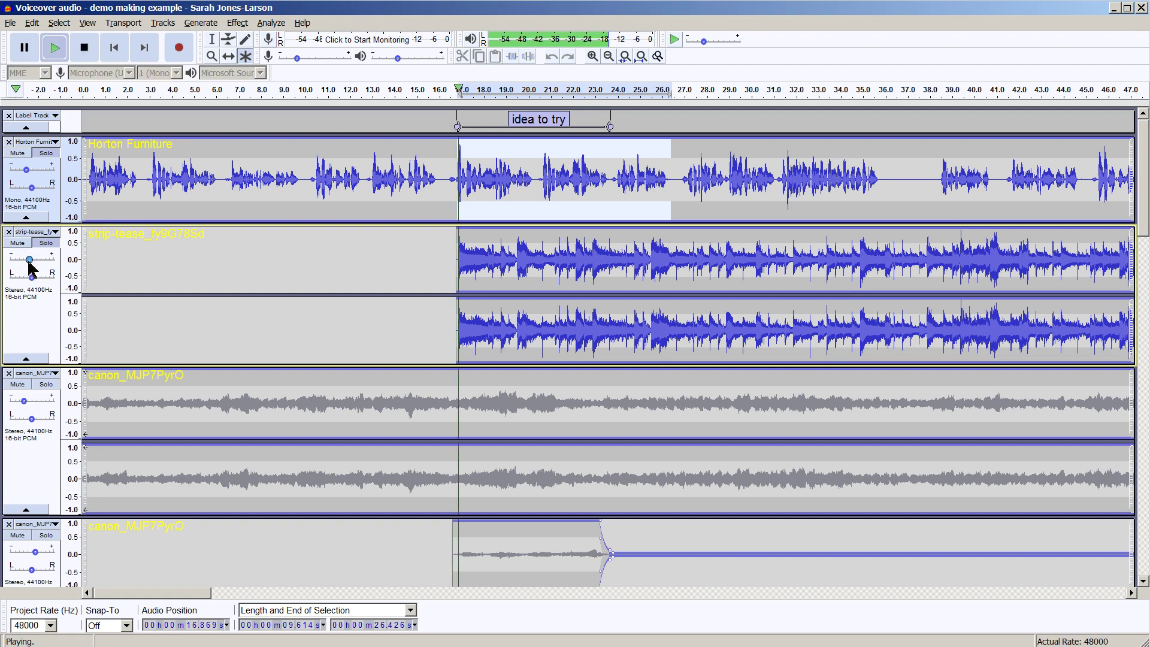
left_click_drag(29, 268, 30, 269)
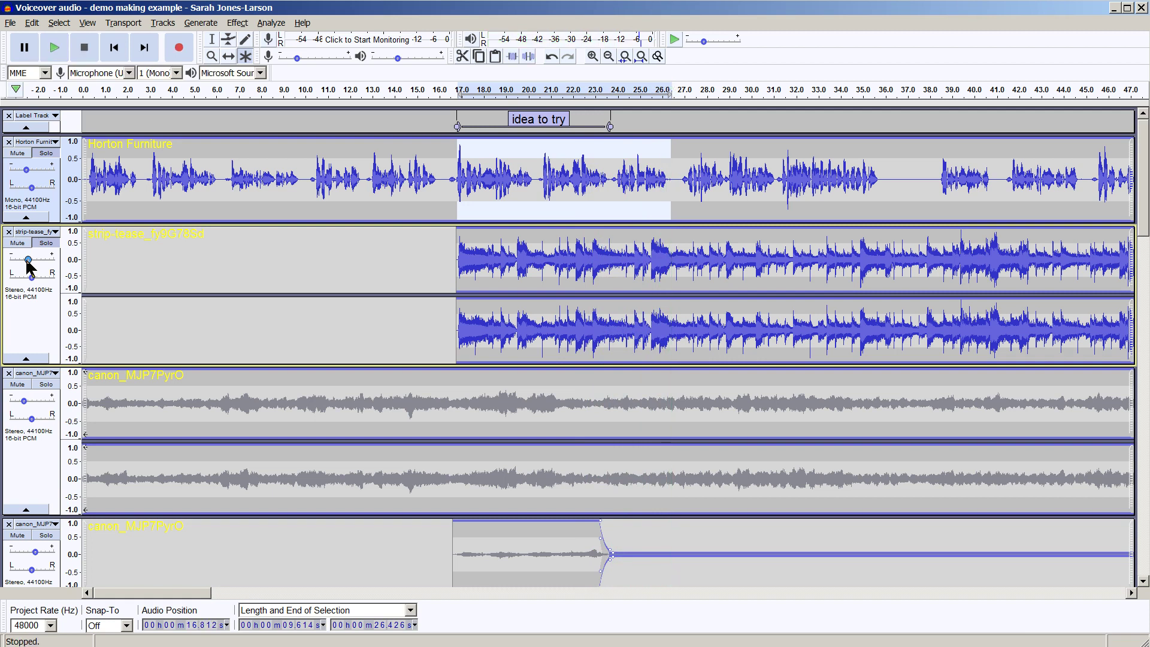
Step: Slide the strip-tease music track earlier so a later passage lies under the "idea to try" section
left_click(595, 266)
left_click_drag(742, 264, 429, 261)
left_click_drag(785, 261, 604, 266)
key("ctrl+f")
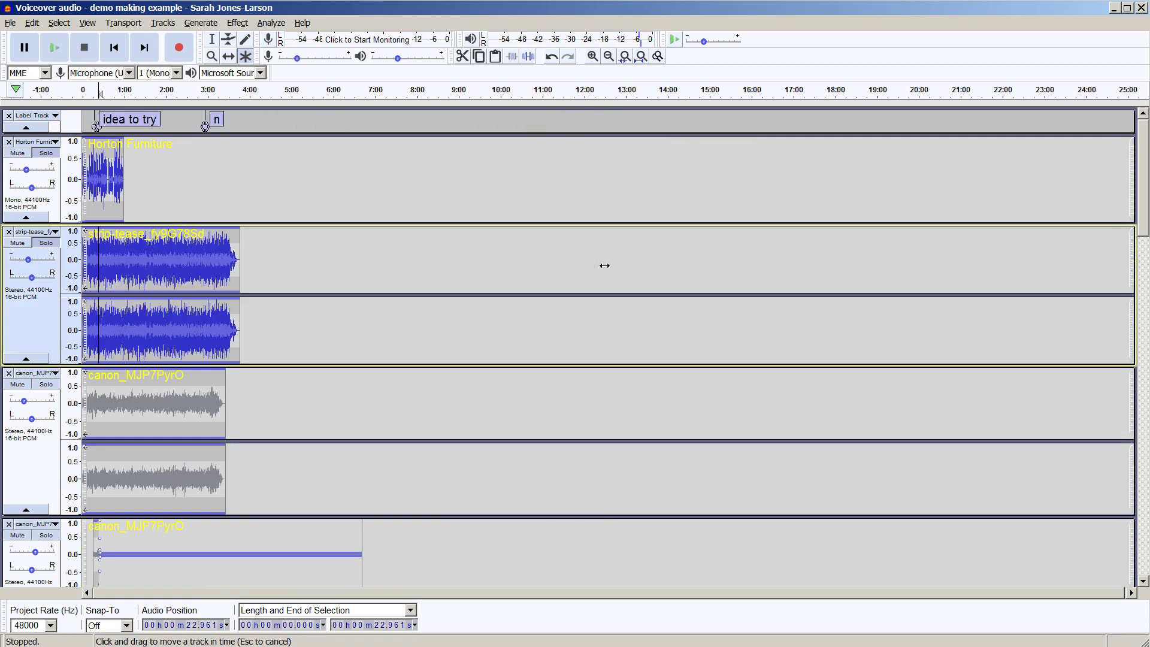
left_click_drag(122, 261, 92, 258)
left_click_drag(499, 267, 409, 245)
Step: Select the Horton Furniture audio from about 16.8 to 26.3 s and play it with the shifted strip-tease music
left_click_drag(451, 184, 245, 168)
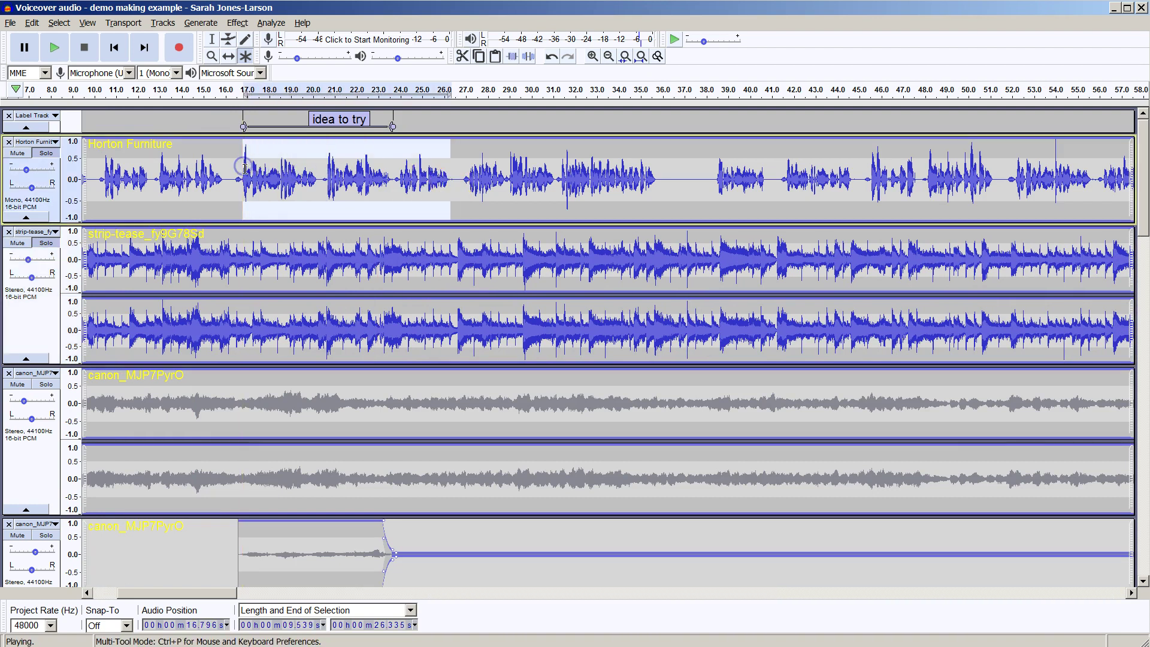
key("space")
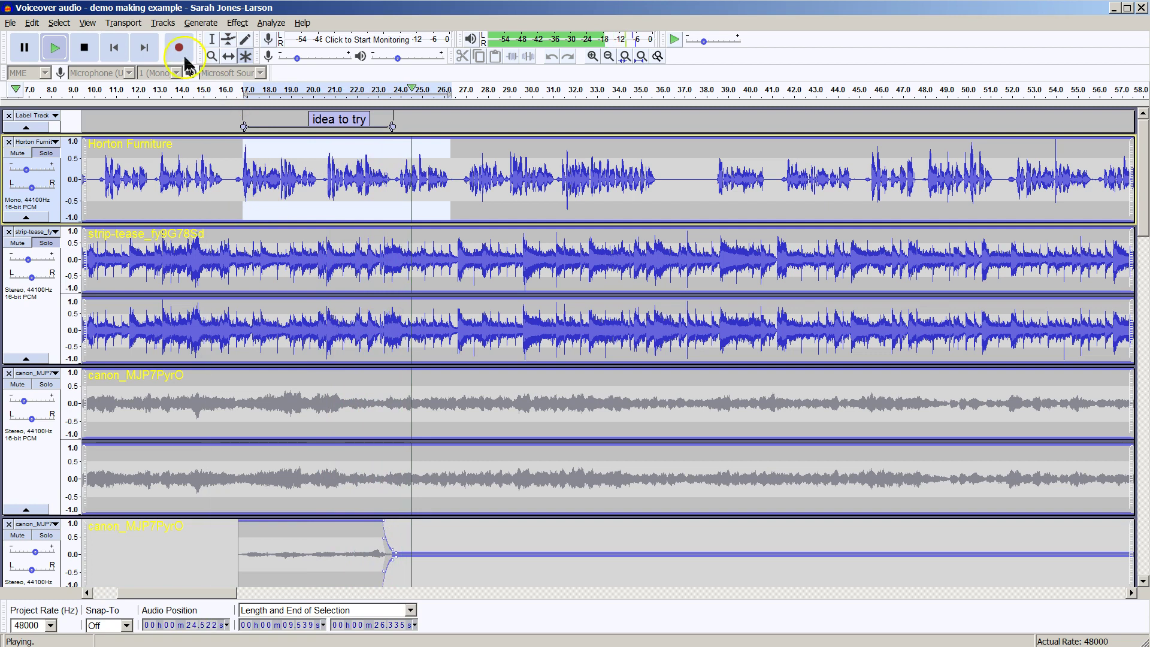
left_click(73, 50)
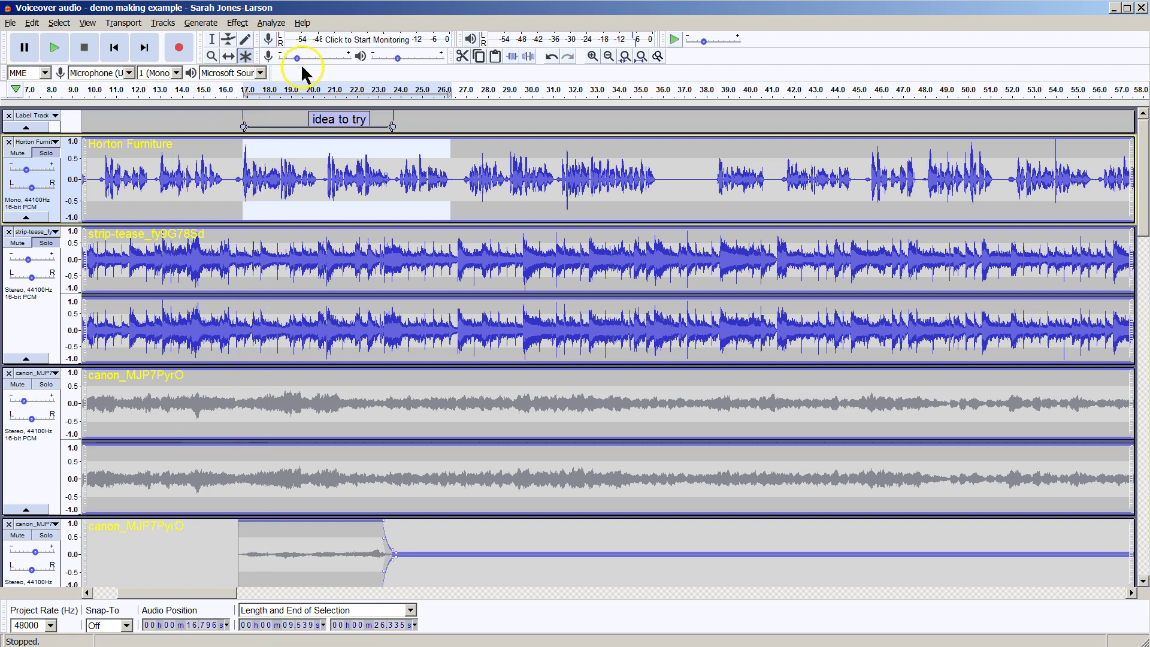
Step: Lower the playback volume to about 0.30
left_click_drag(397, 59, 395, 57)
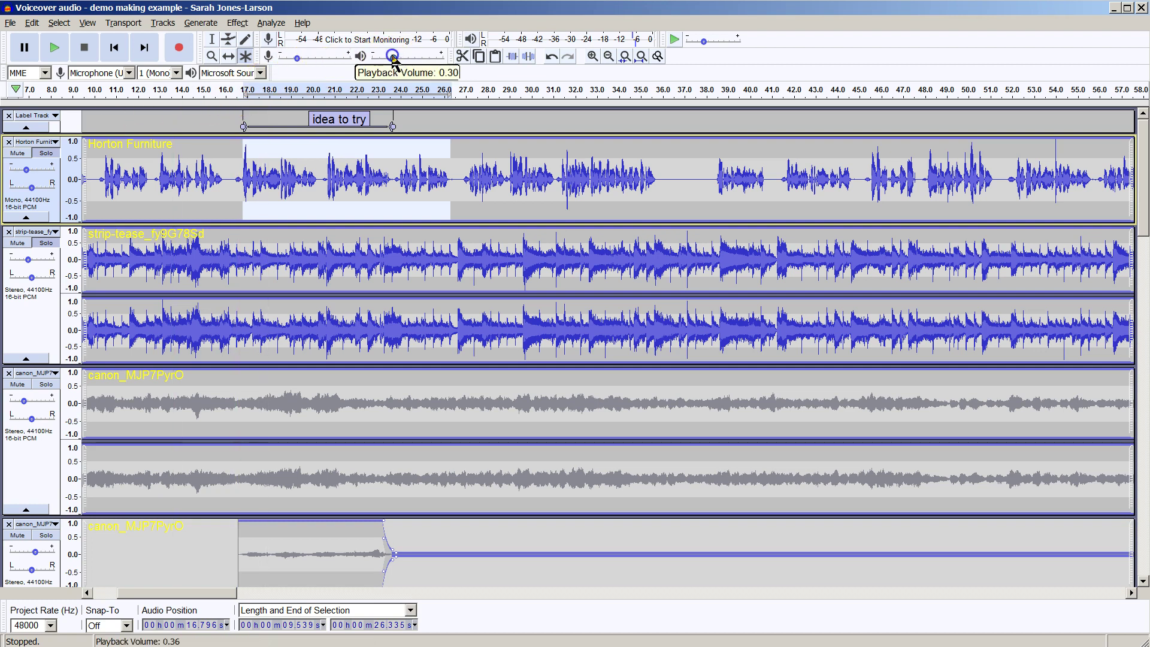